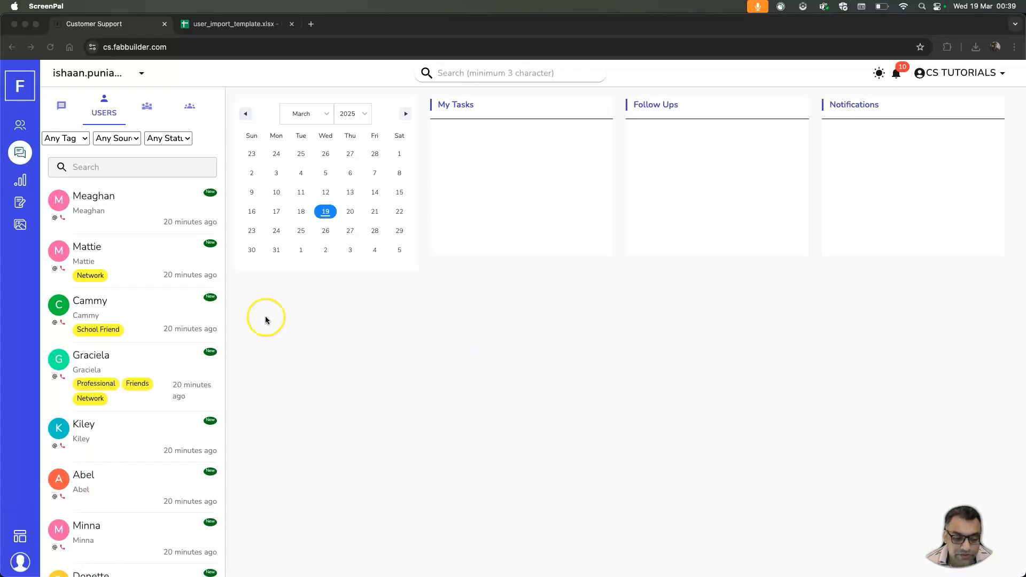
# Configure the Leads Funnel integration with name CS and integration ID 123456, pin it to the left menu, and save it
pyautogui.moveTo(20, 561)
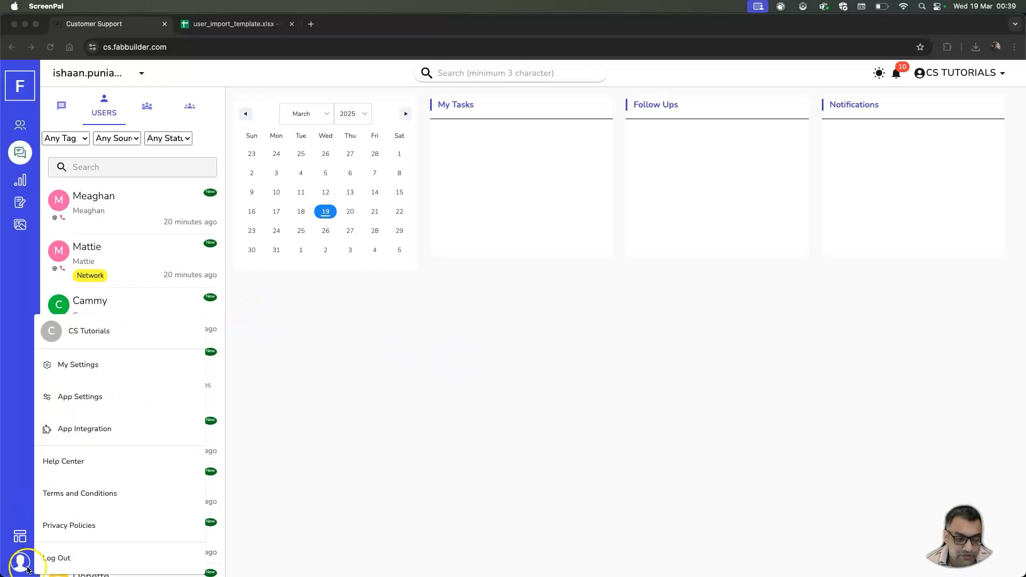
pyautogui.click(85, 428)
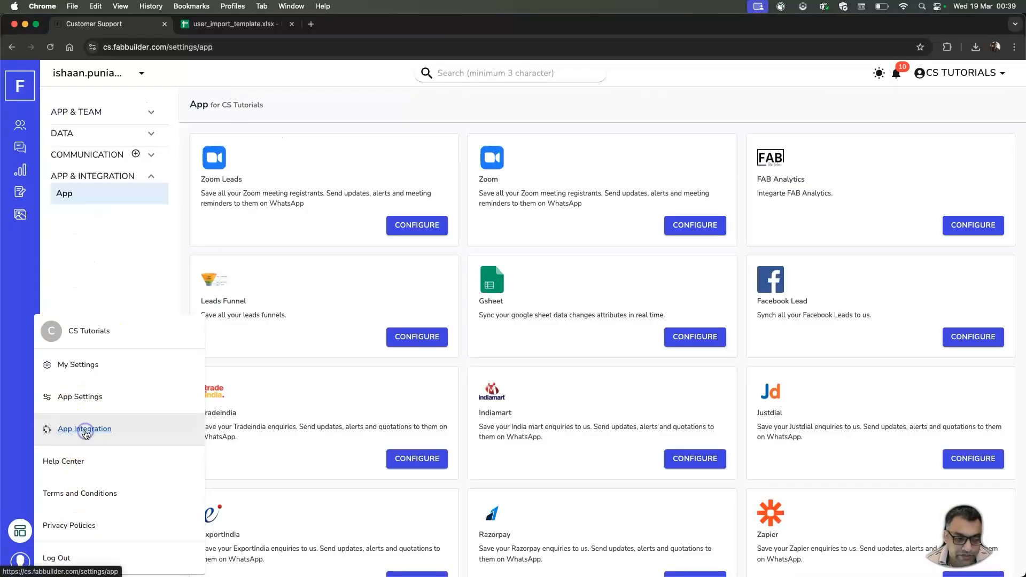
pyautogui.click(405, 345)
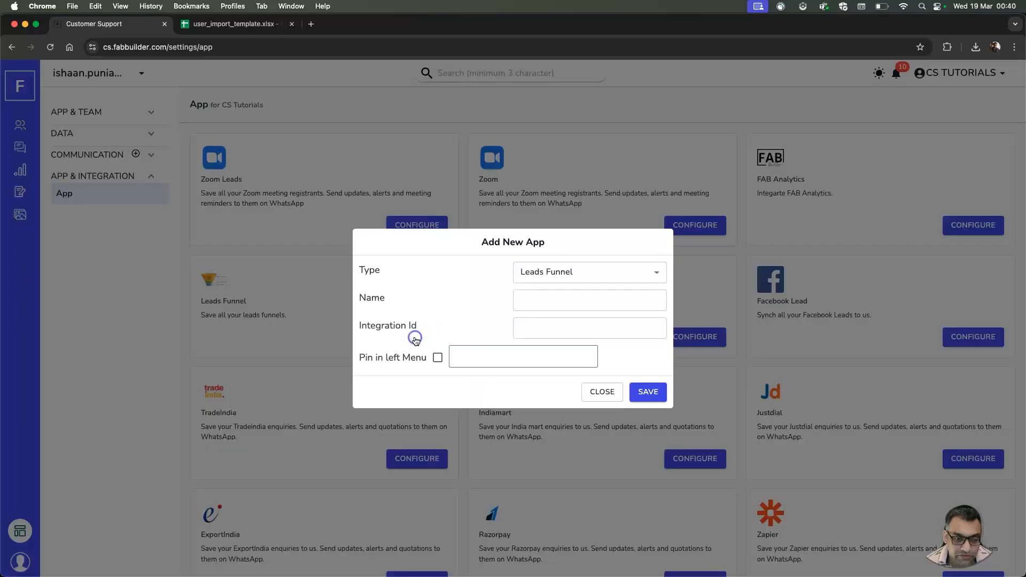
pyautogui.click(565, 301)
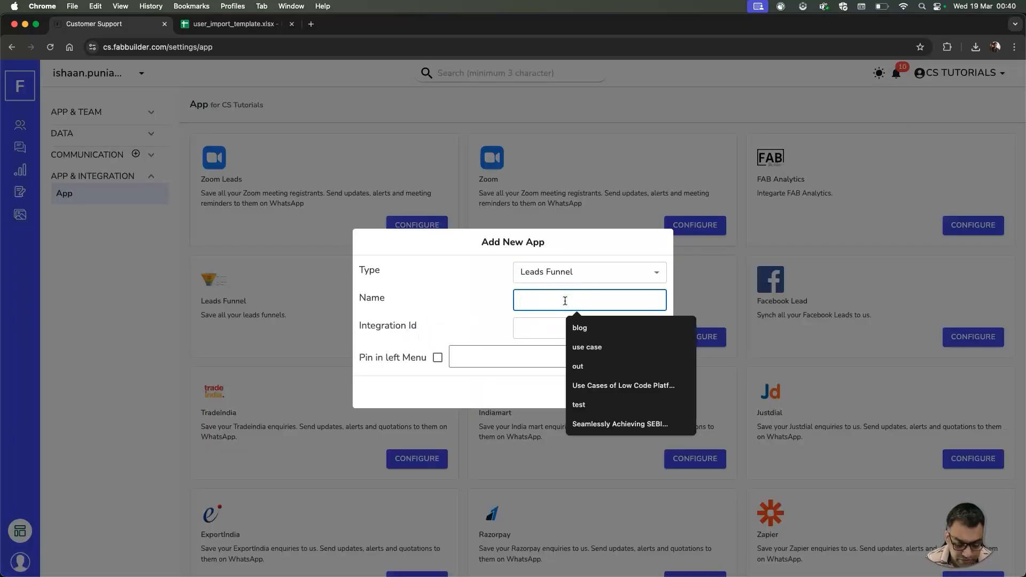
pyautogui.write('CS')
pyautogui.click(534, 319)
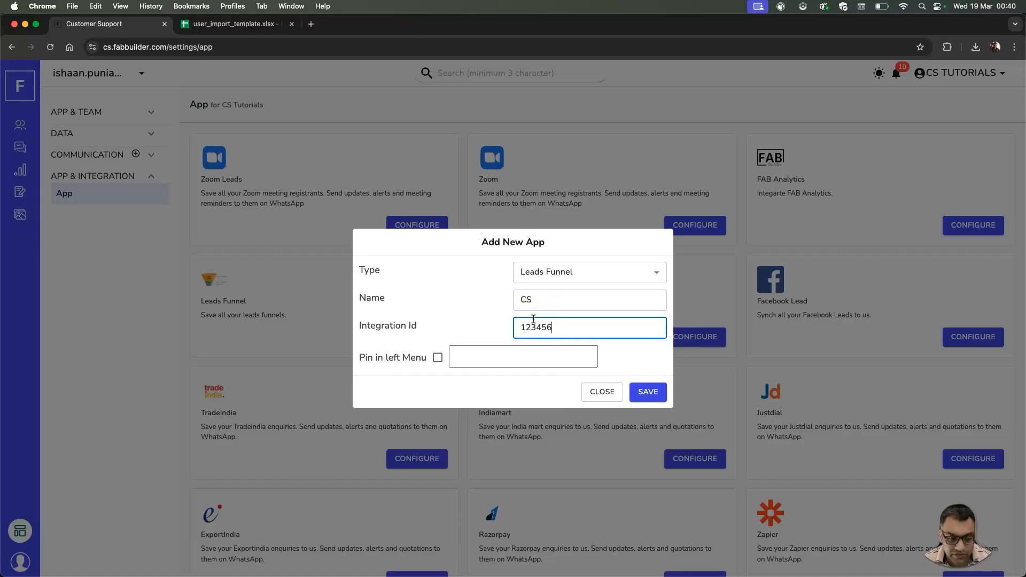
pyautogui.click(438, 358)
pyautogui.click(485, 356)
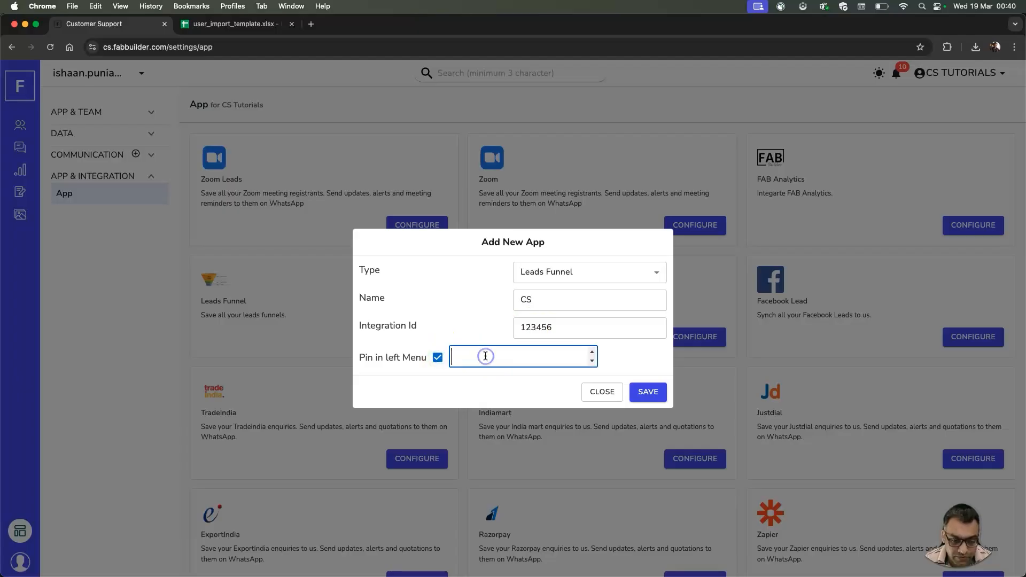
pyautogui.click(655, 391)
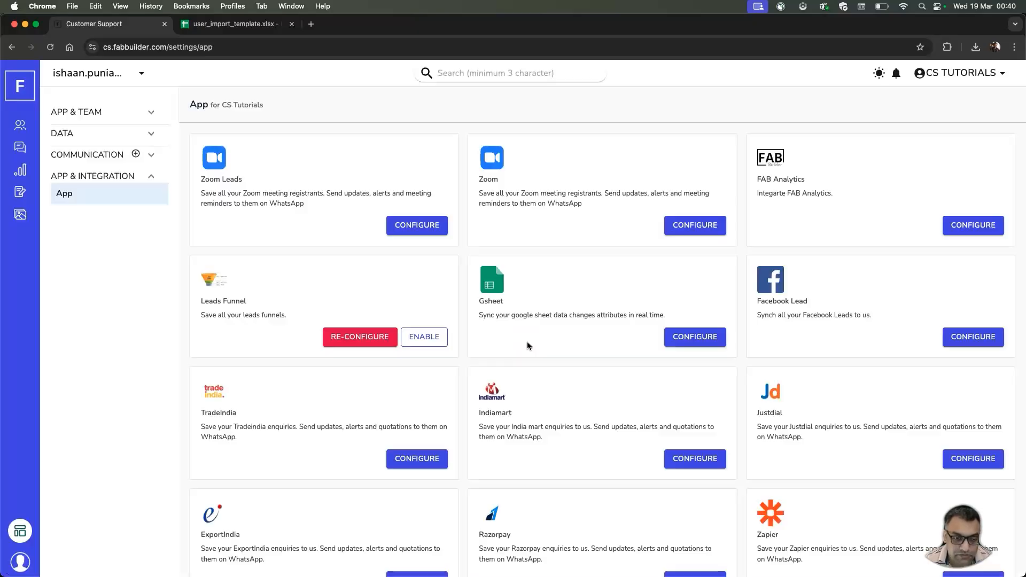
# Enable the Leads Funnel integration, reload the page, and open the list of funnels
pyautogui.click(430, 341)
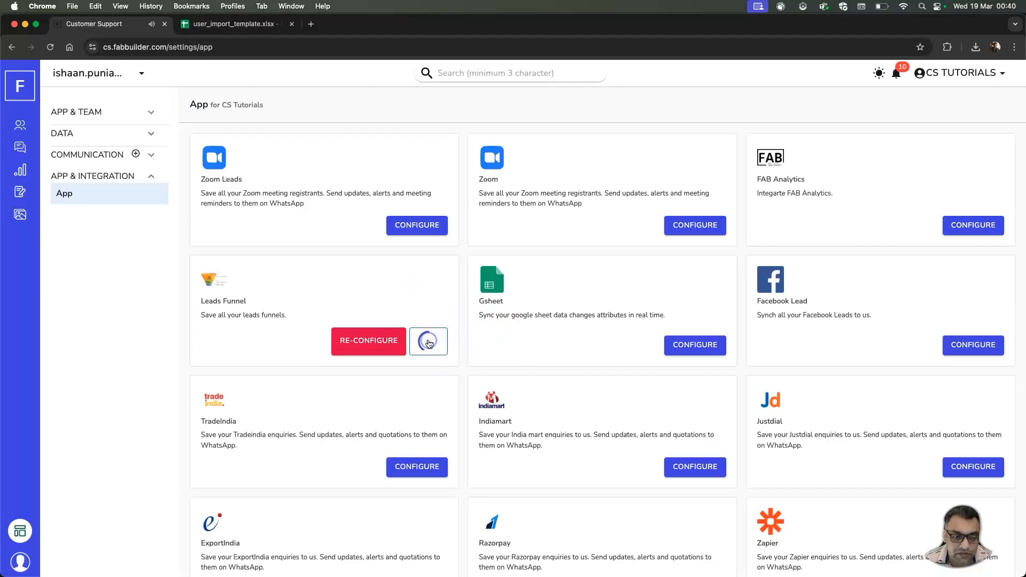
pyautogui.click(50, 47)
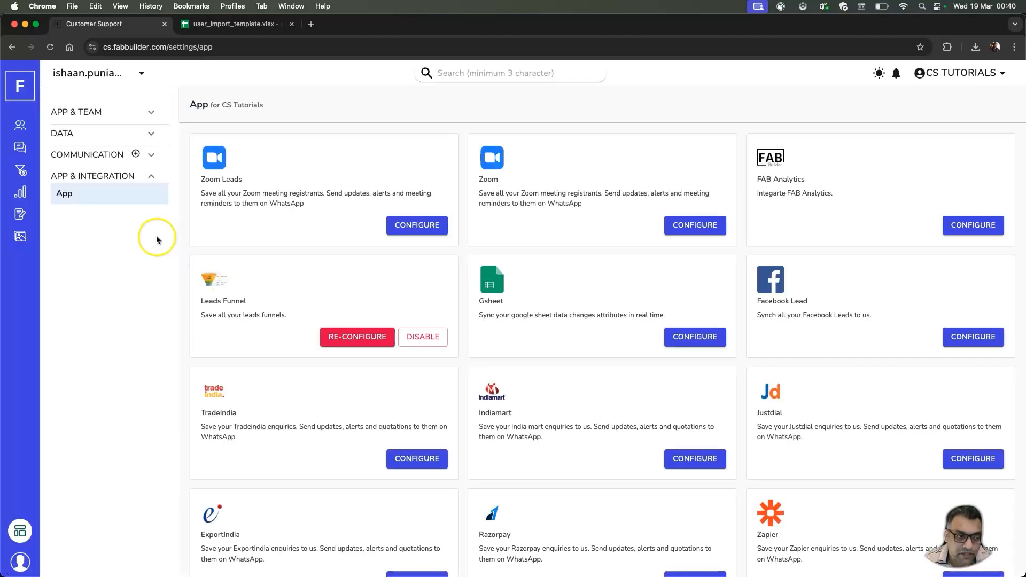
pyautogui.click(20, 174)
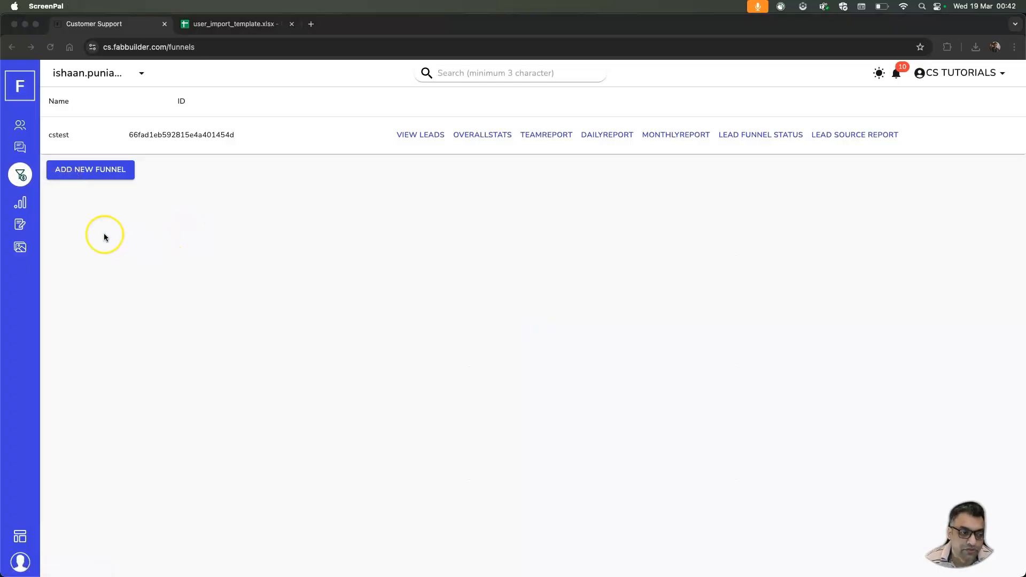
# Open the people list and look through the contacts' names, phone numbers and creation dates
pyautogui.click(26, 127)
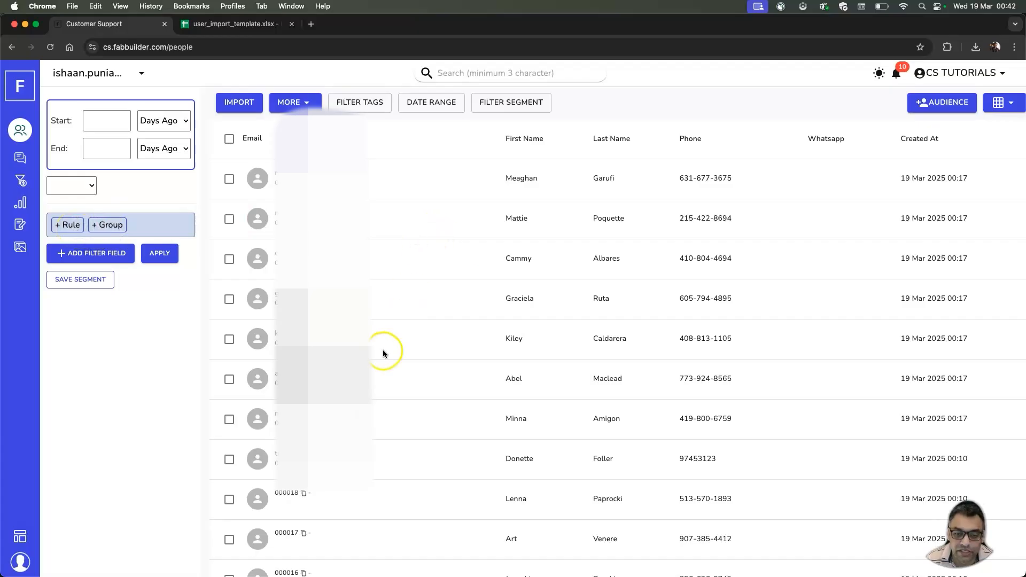
pyautogui.scroll(-2, 454, 383)
pyautogui.scroll(-2, 454, 384)
pyautogui.scroll(3, 454, 385)
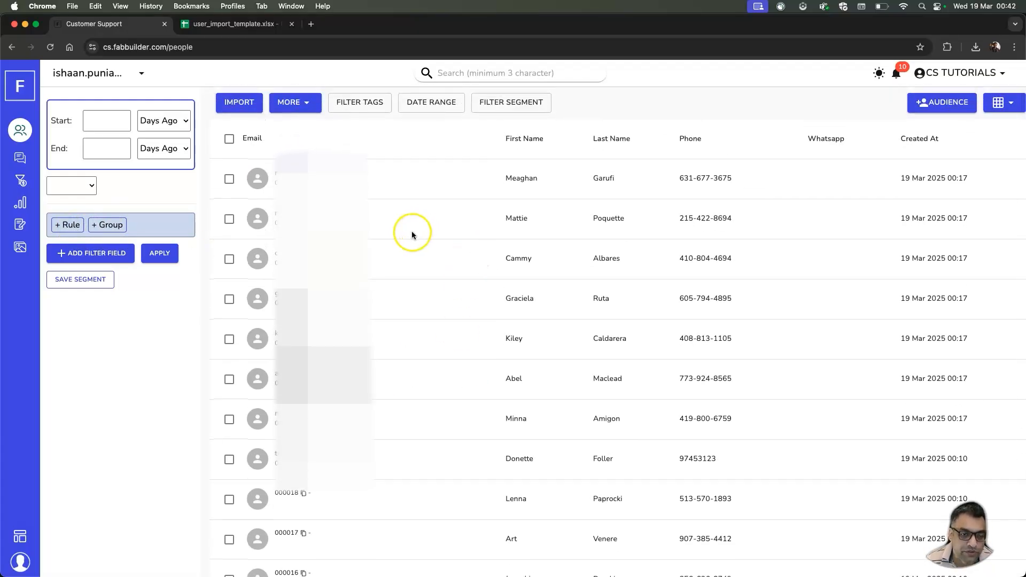
pyautogui.scroll(-5, 522, 344)
pyautogui.scroll(1, 523, 343)
pyautogui.scroll(3, 522, 343)
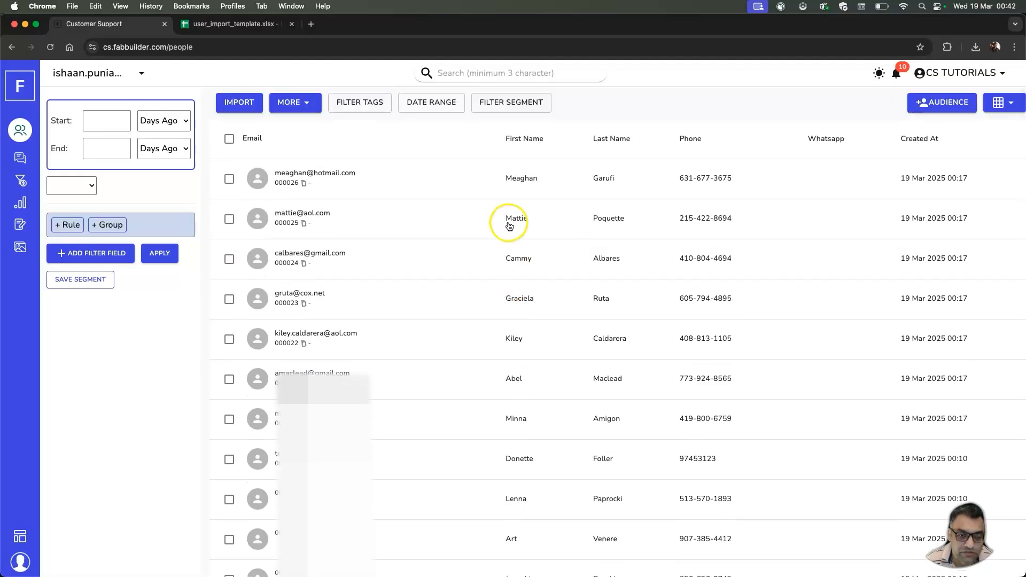
pyautogui.doubleClick(520, 221)
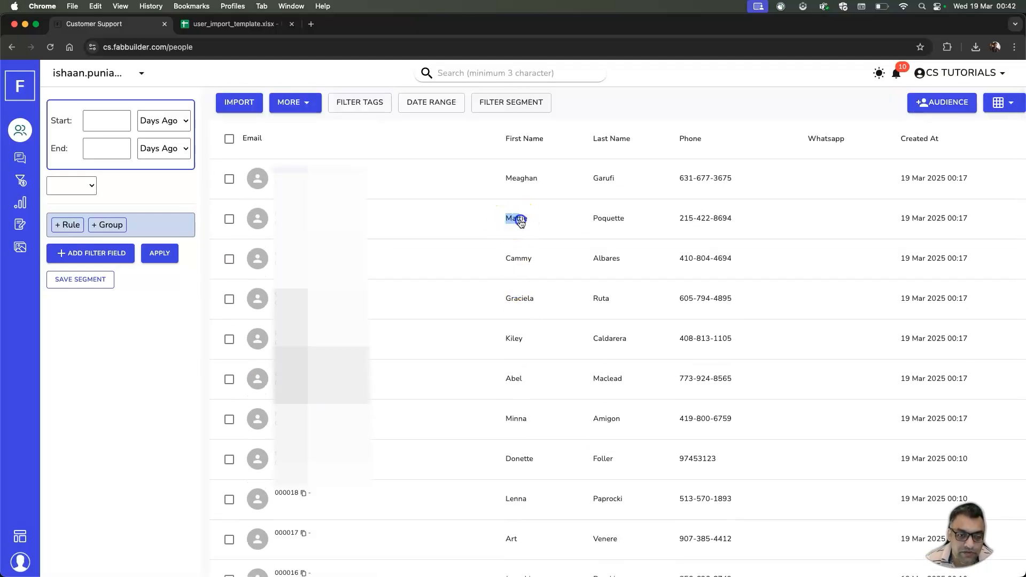
pyautogui.moveTo(521, 221); pyautogui.dragTo(519, 222)
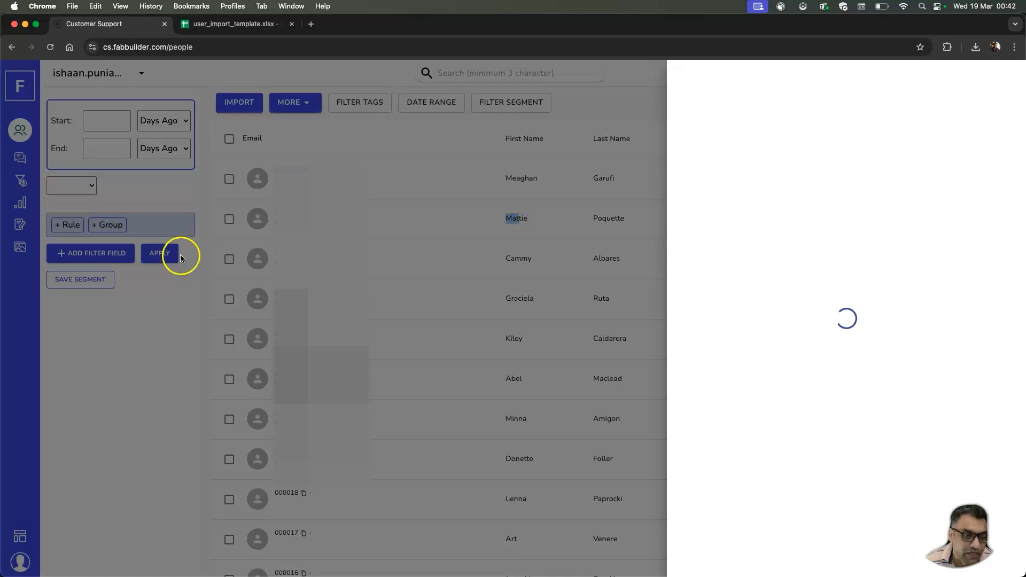
pyautogui.click(148, 350)
# Add a filter rule for First Name contains "Mat" and apply it to the people list
pyautogui.click(71, 225)
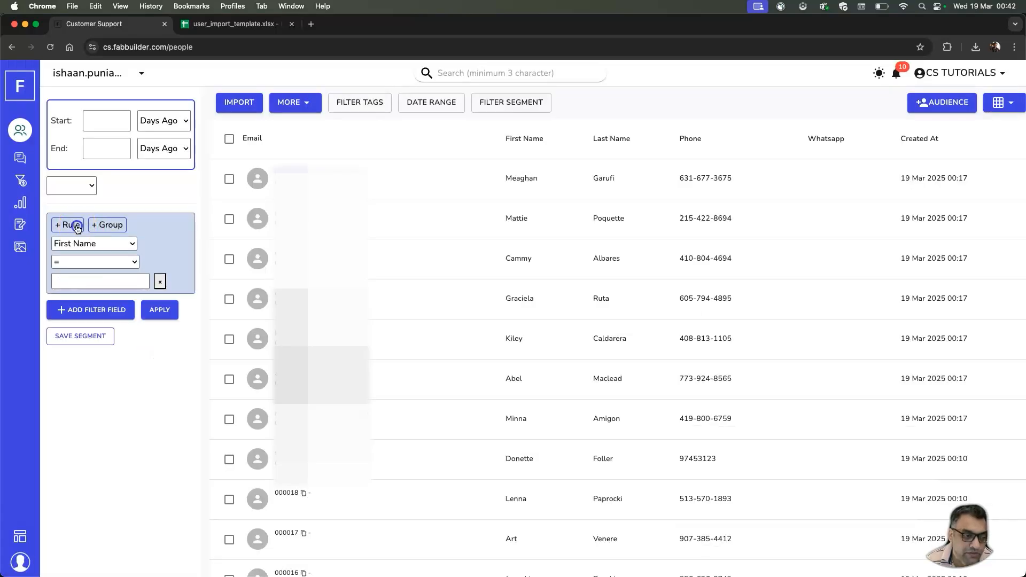
pyautogui.click(100, 244)
pyautogui.click(156, 242)
pyautogui.click(105, 263)
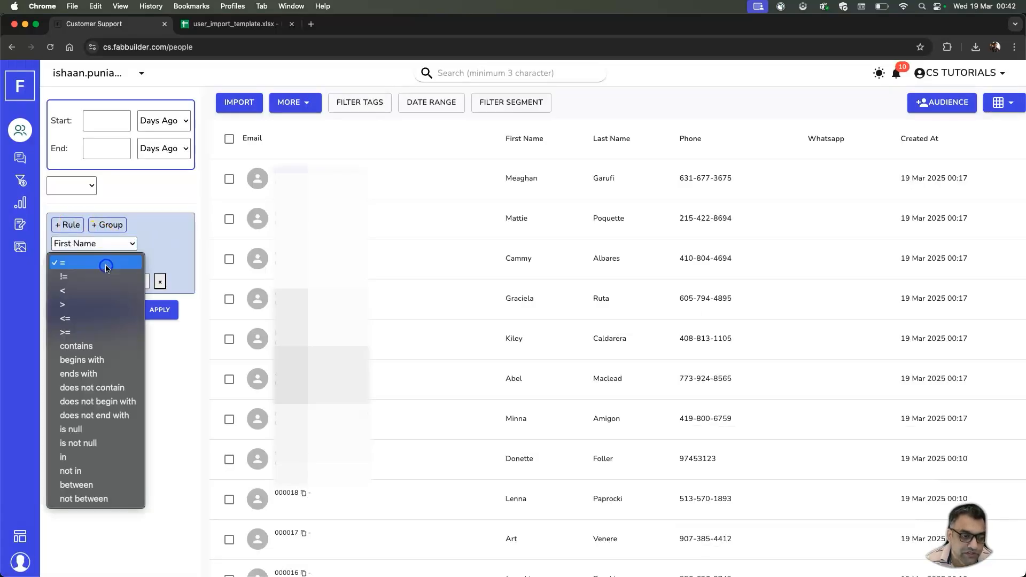
pyautogui.click(79, 346)
pyautogui.click(98, 283)
pyautogui.write('Mat')
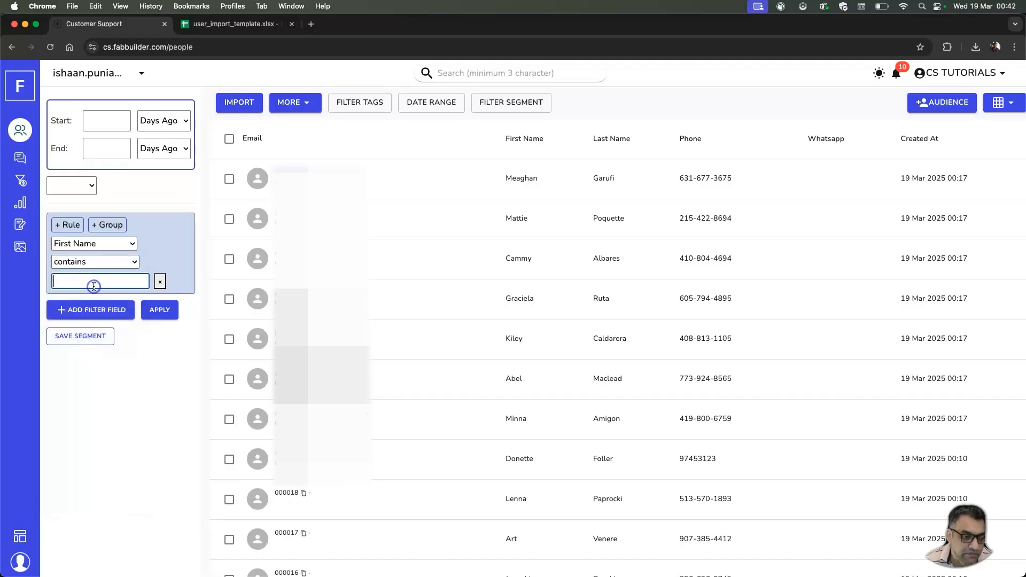
pyautogui.click(156, 311)
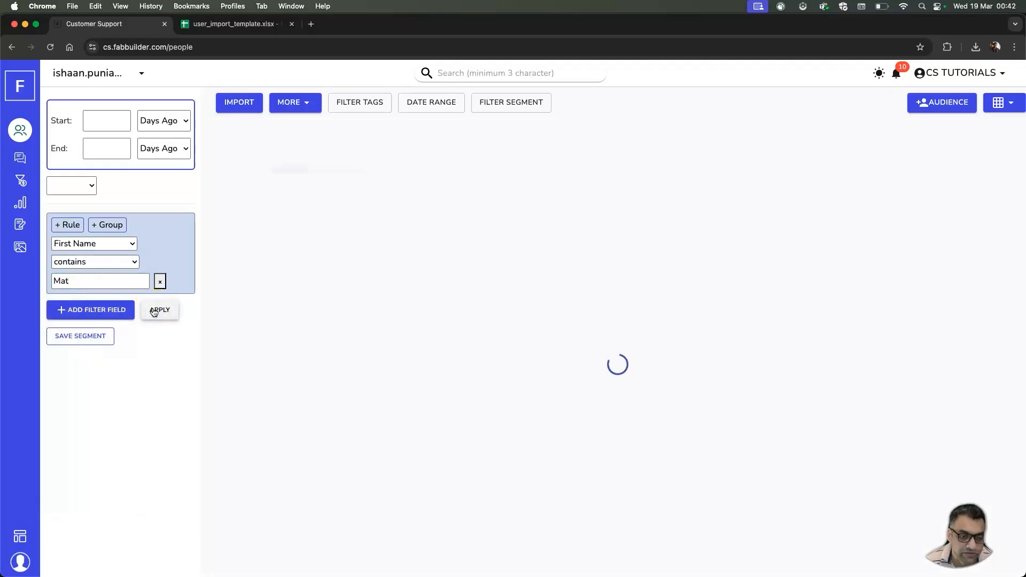
# Shorten the First Name filter value to "M" and reapply the filter to the people list
pyautogui.click(98, 280)
pyautogui.press('BackSpace')
pyautogui.press('BackSpace')
pyautogui.click(157, 309)
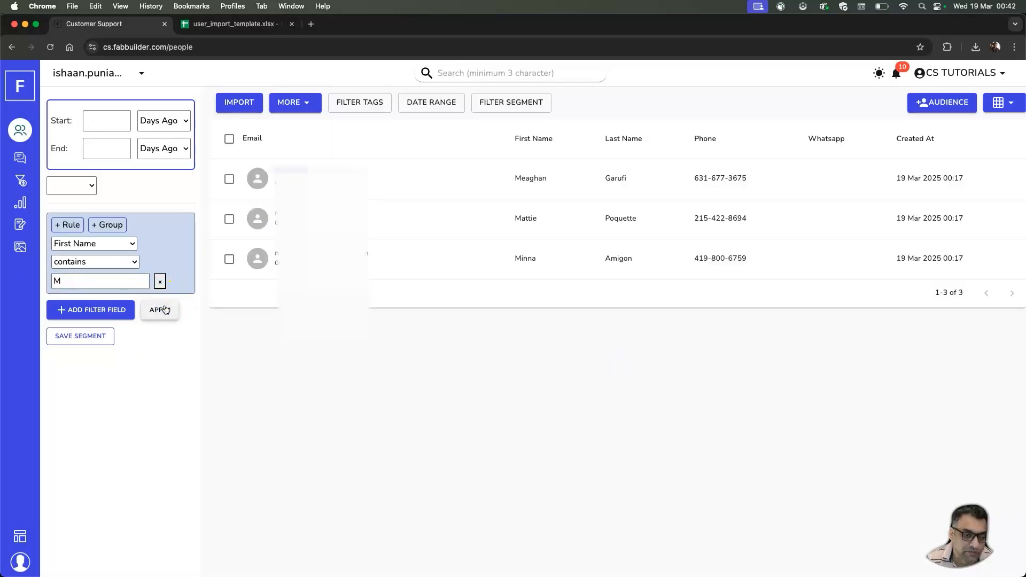
# Save the filtered people as a new segment named "Leads Stats with M"
pyautogui.click(94, 341)
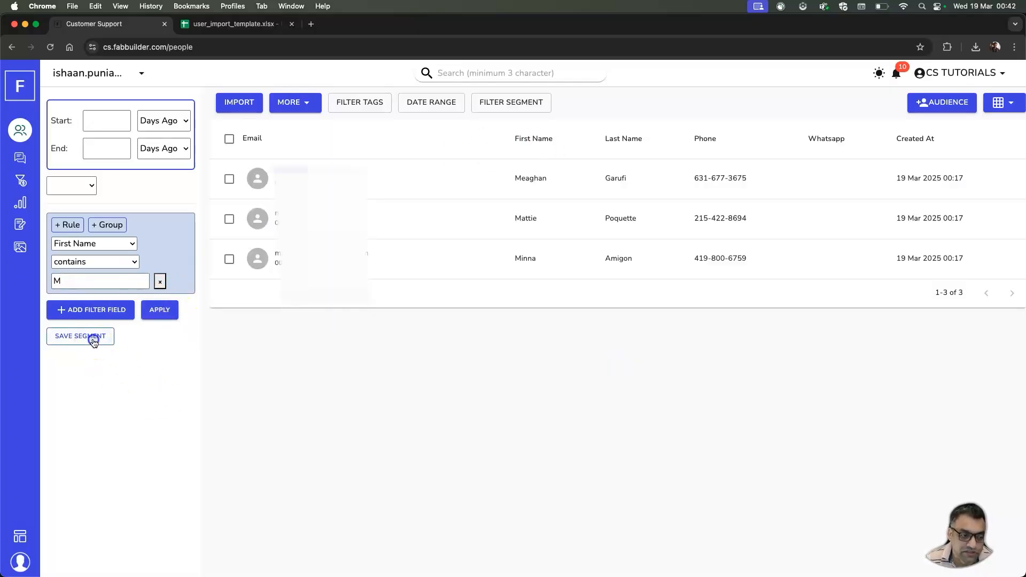
pyautogui.click(458, 328)
pyautogui.write('Leads Stats with M')
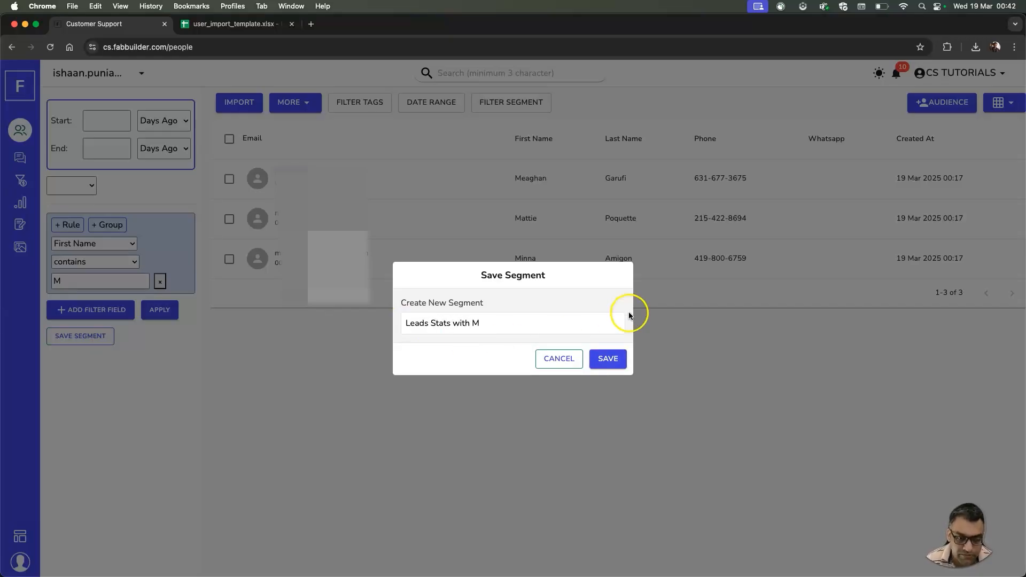
pyautogui.click(608, 359)
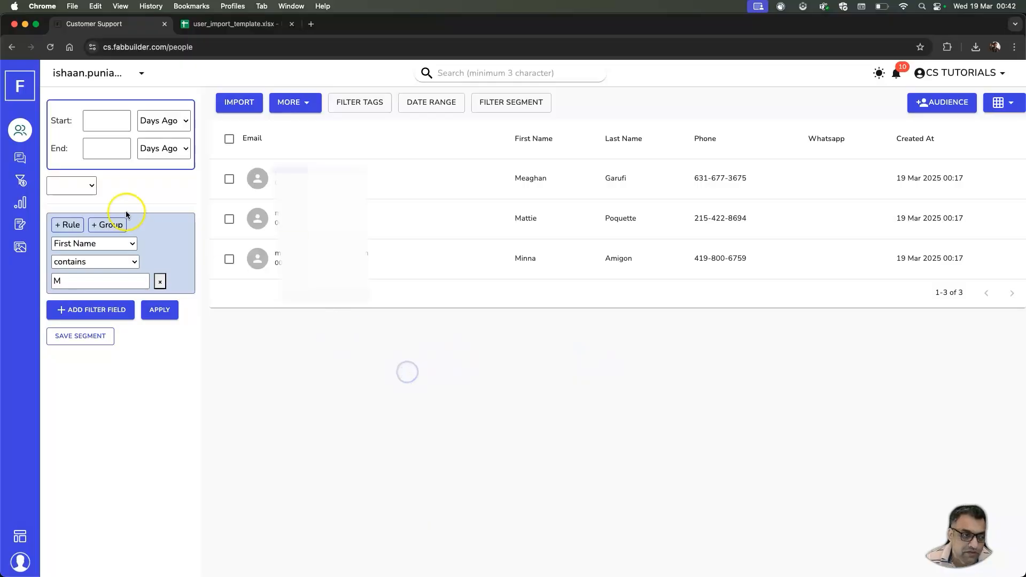
# Create and save a new funnel titled "Name With M", picking an option for its selection field, and open its board
pyautogui.click(19, 182)
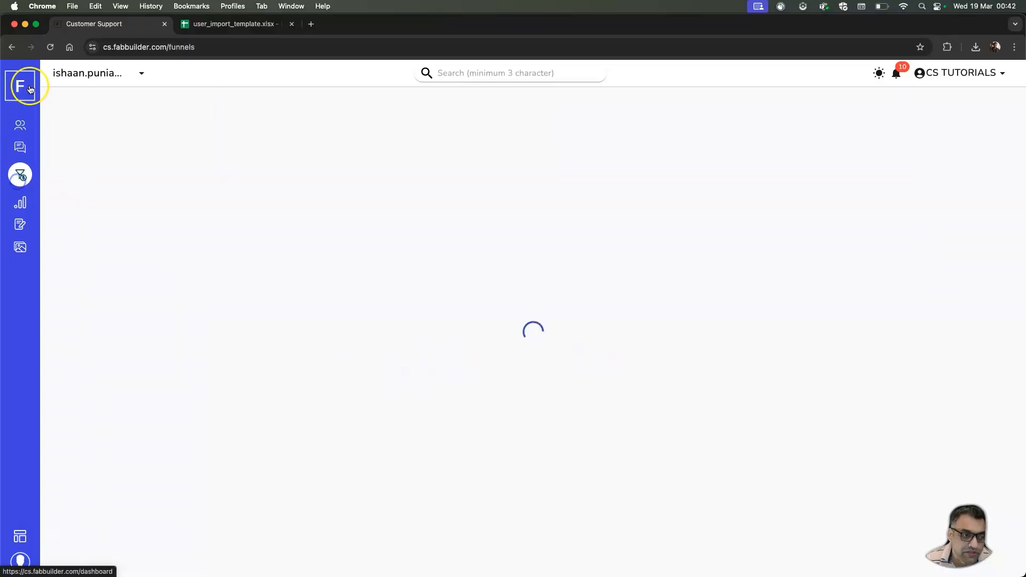
pyautogui.click(117, 171)
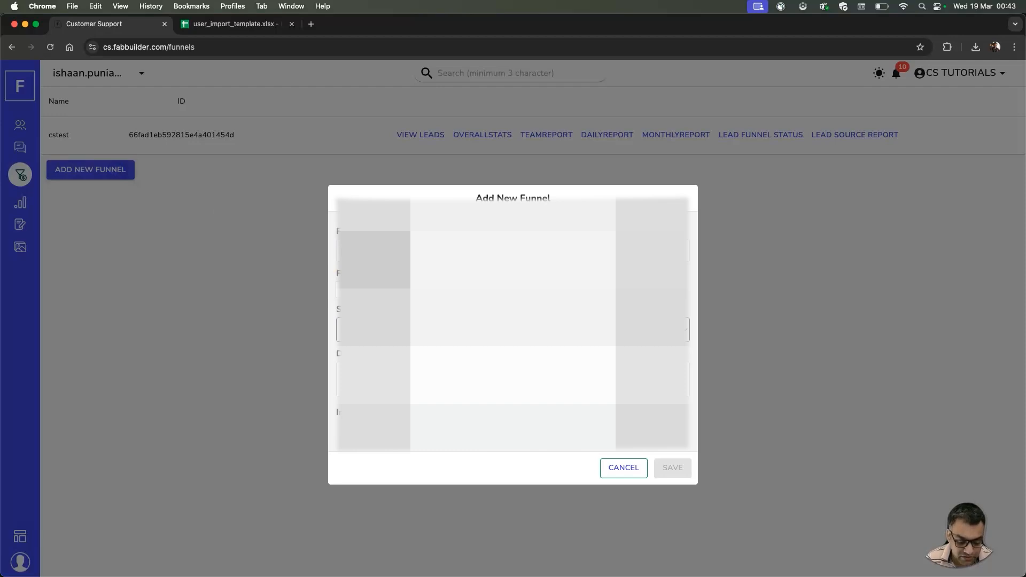
pyautogui.write('t')
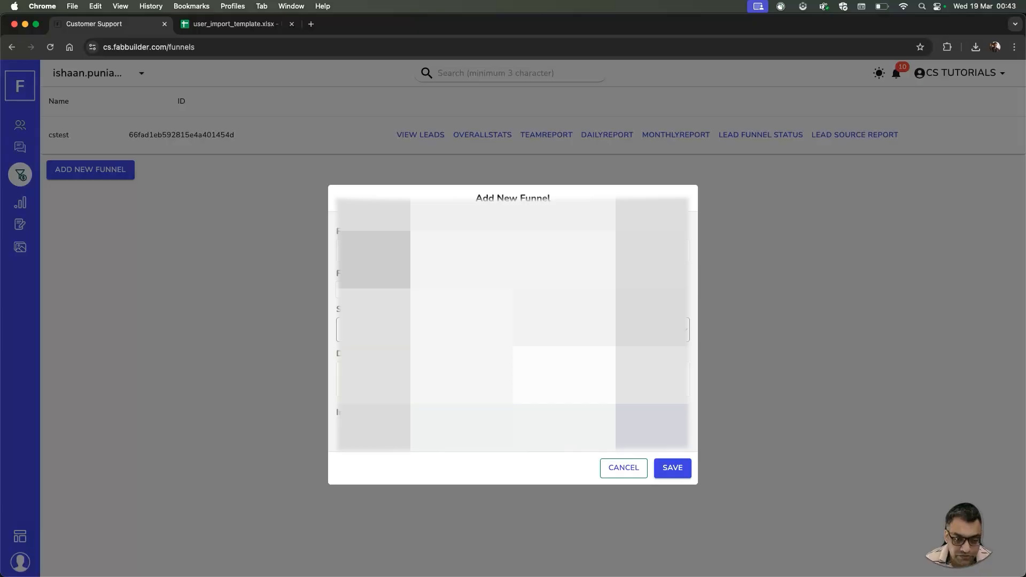
pyautogui.click(428, 330)
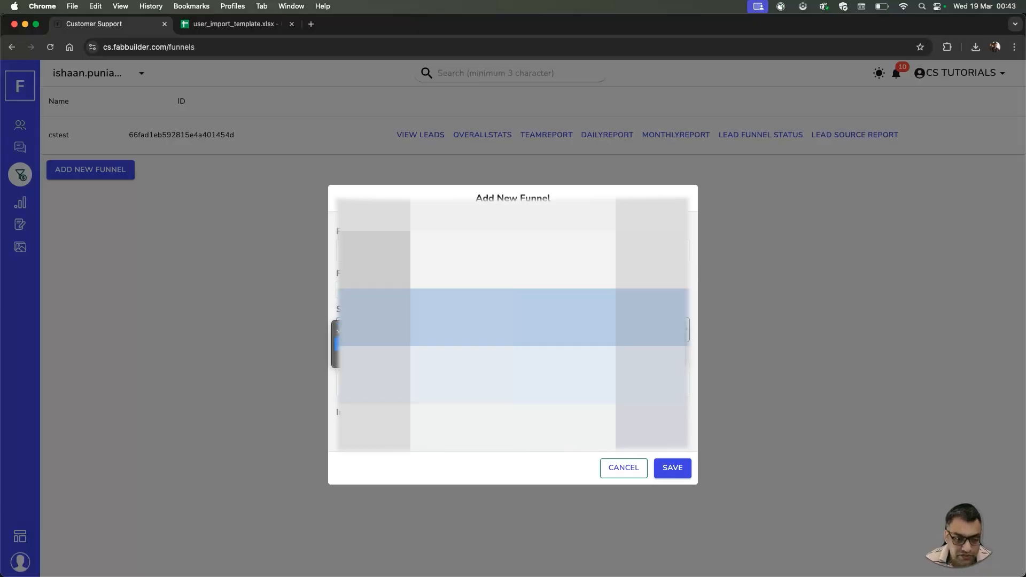
pyautogui.click(428, 344)
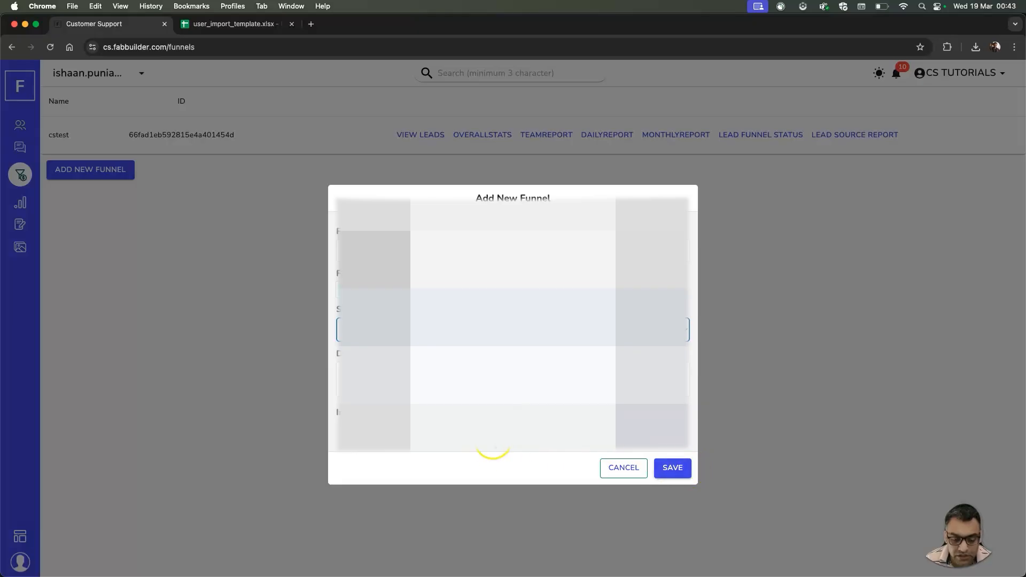
pyautogui.click(676, 469)
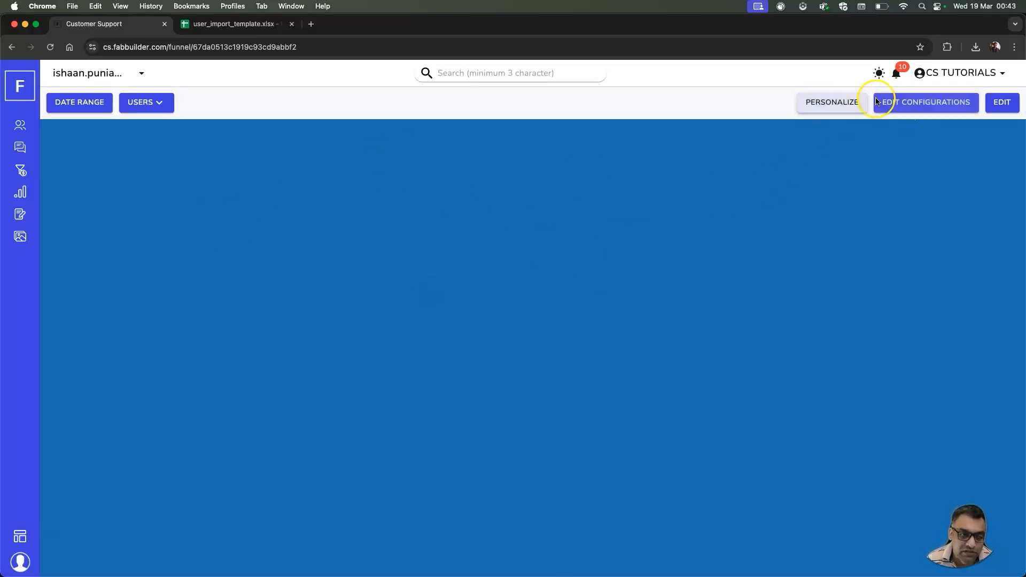
# Review the funnel's Edit Configurations and Personalize Settings dialogs, closing both without changes
pyautogui.click(926, 105)
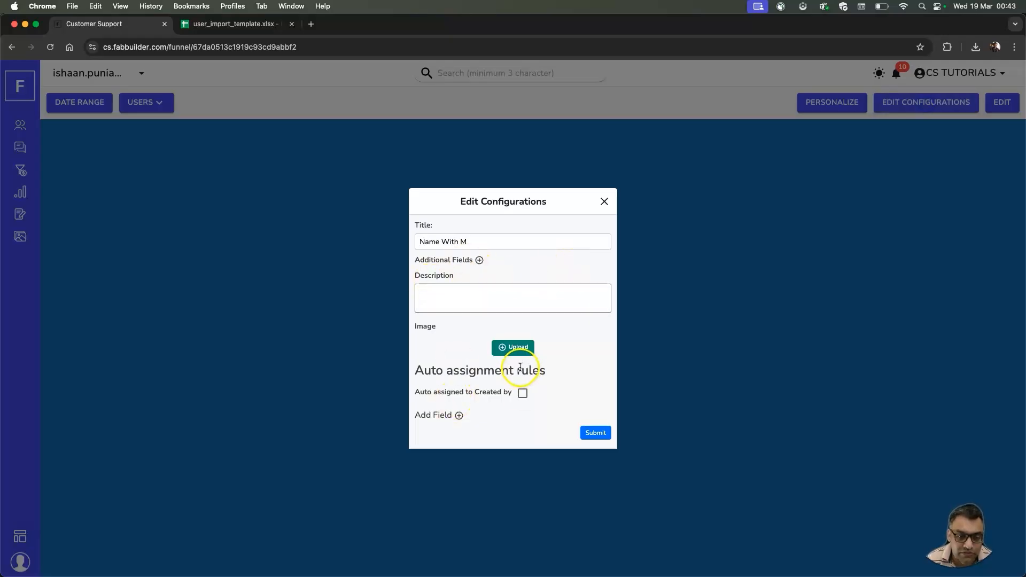
pyautogui.click(603, 203)
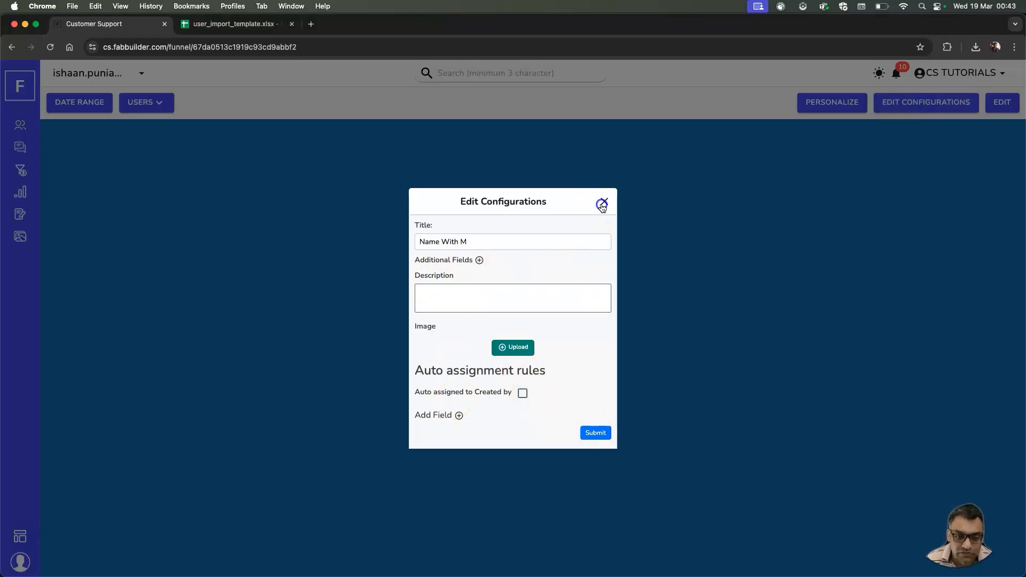
pyautogui.click(832, 102)
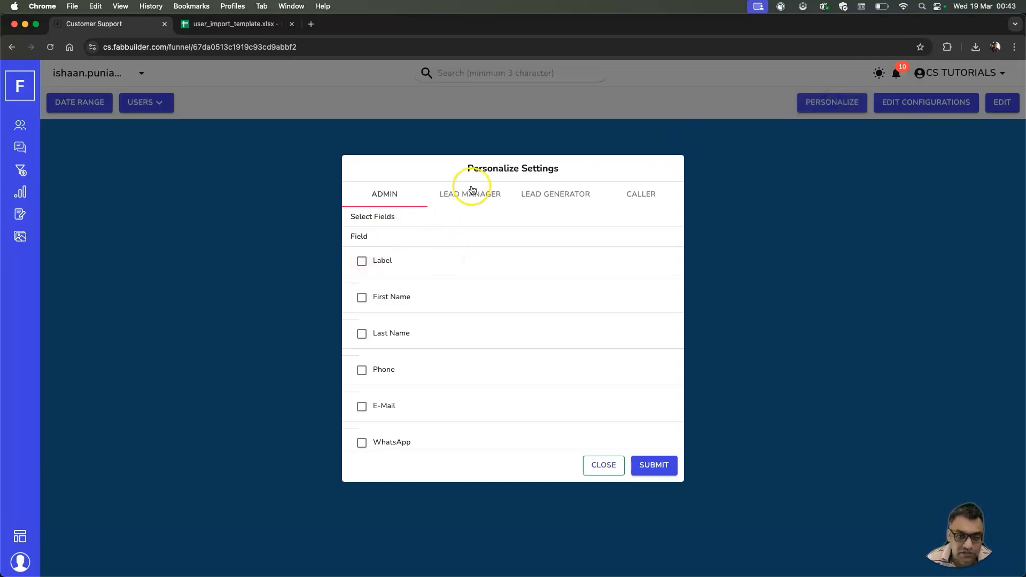
pyautogui.click(595, 471)
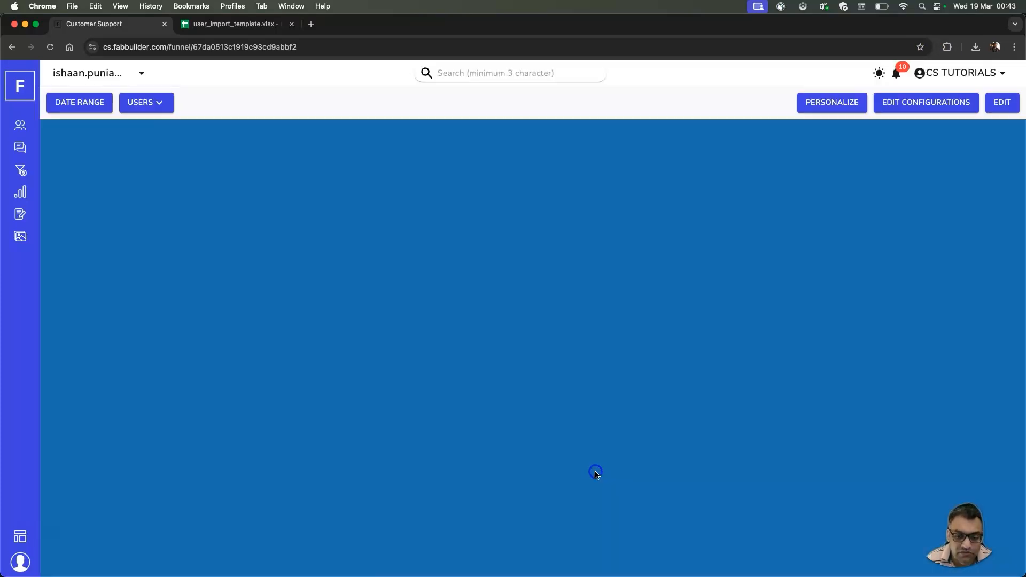
# Make the funnel board editable and add a lane titled "Interviews collected" with a projected outcome of 100%
pyautogui.click(1003, 103)
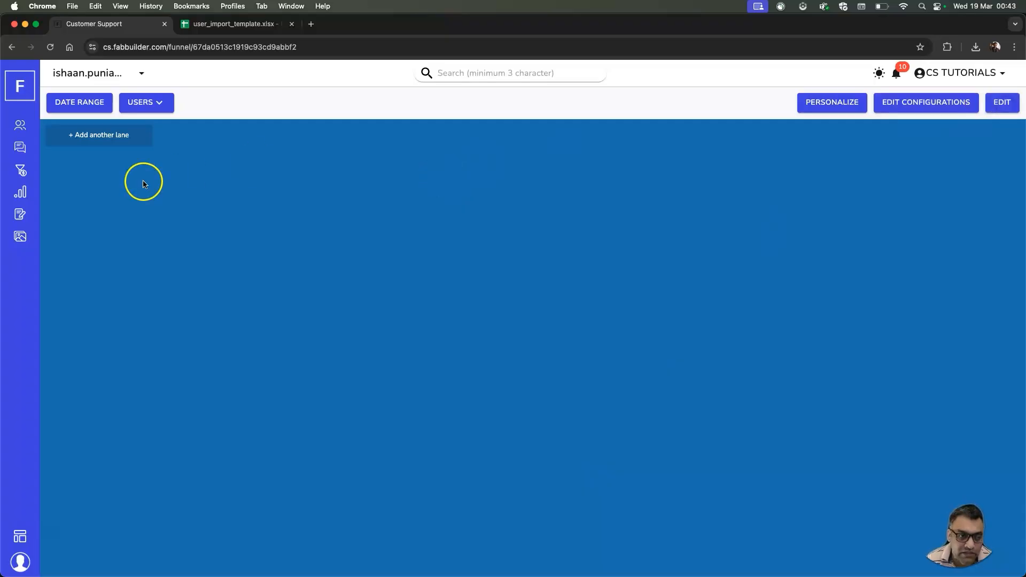
pyautogui.click(97, 137)
pyautogui.click(88, 147)
pyautogui.write('All')
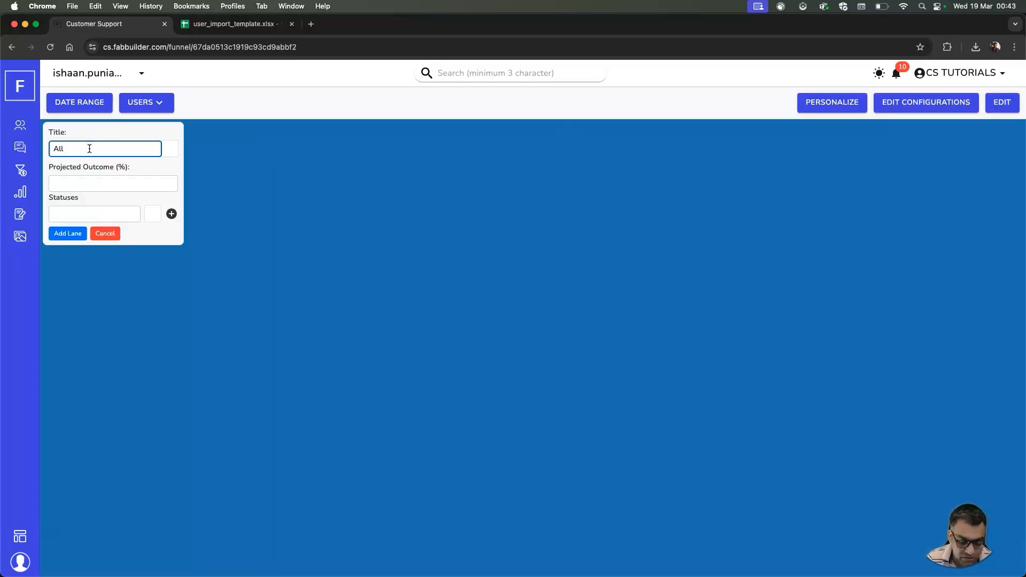
pyautogui.press('BackSpace')
pyautogui.press('BackSpace')
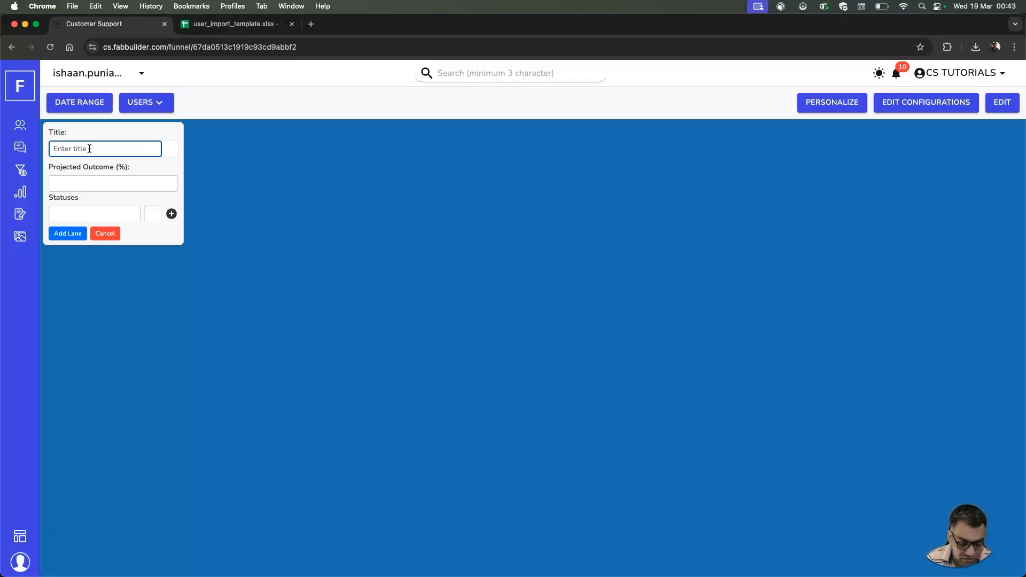
pyautogui.write('Interviews')
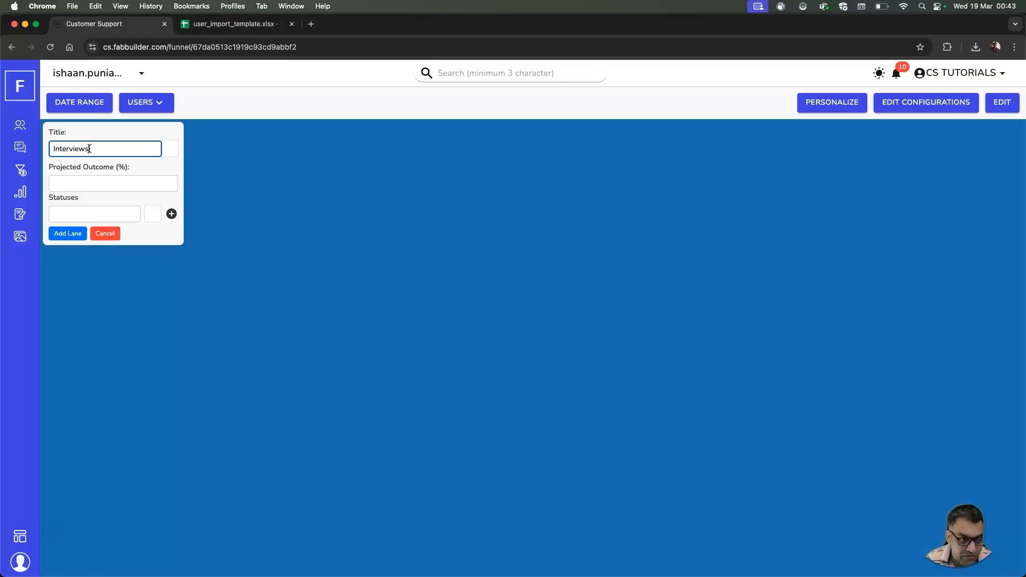
pyautogui.write(' collected')
pyautogui.click(75, 182)
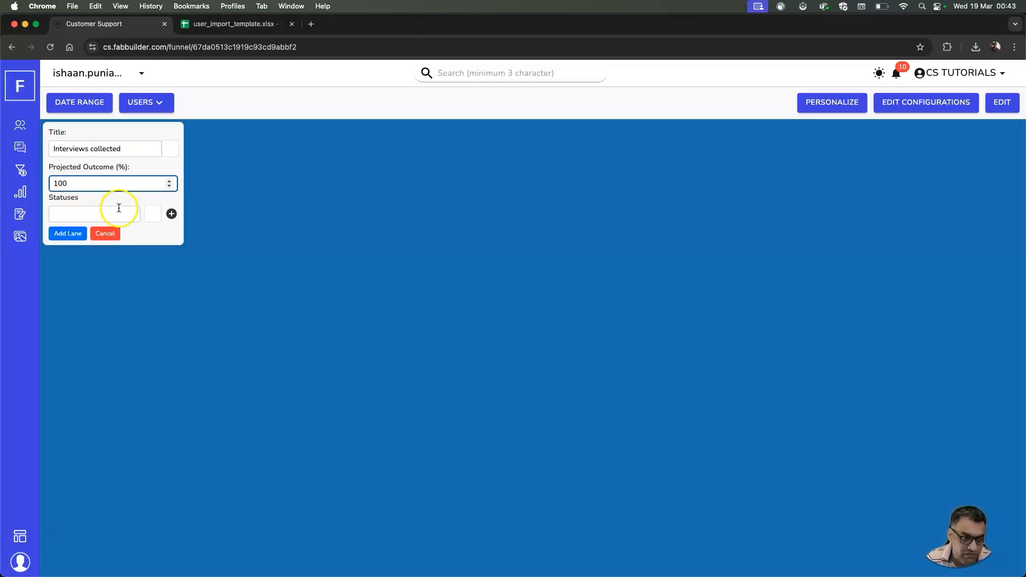
pyautogui.click(152, 213)
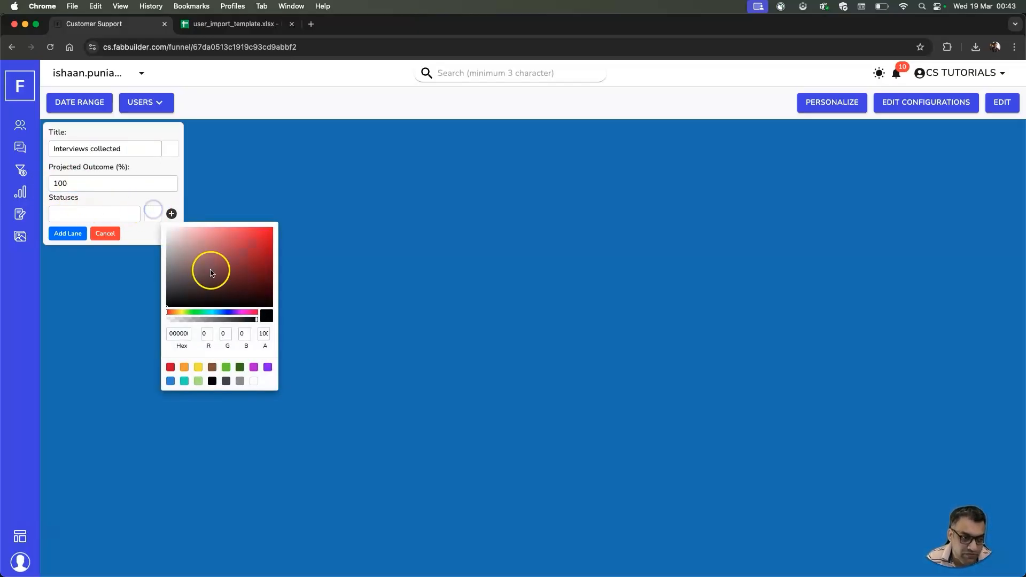
pyautogui.click(203, 313)
pyautogui.click(75, 234)
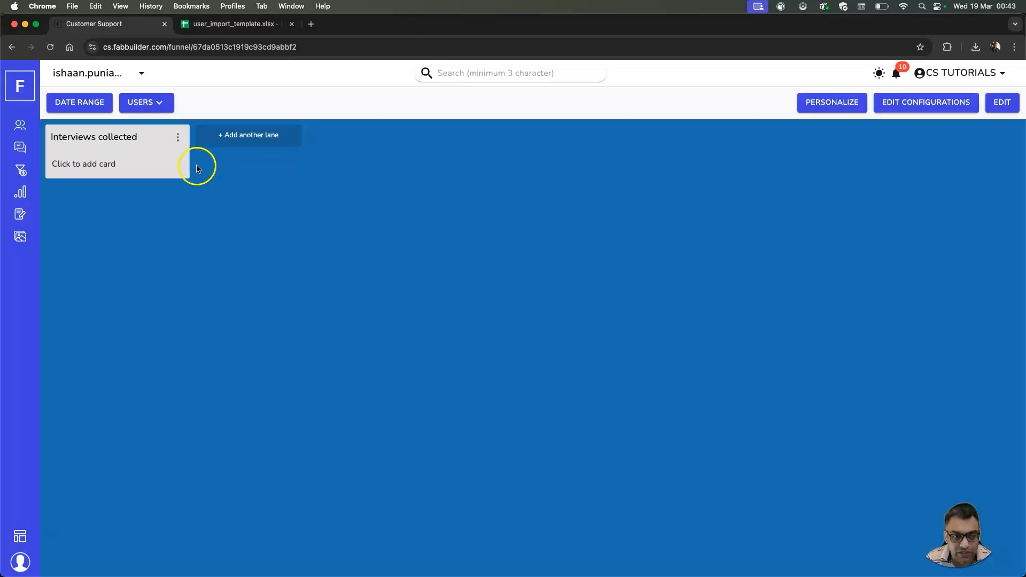
# Start a second lane titled "Passed" with a projected outcome of 50%
pyautogui.click(241, 137)
pyautogui.click(252, 148)
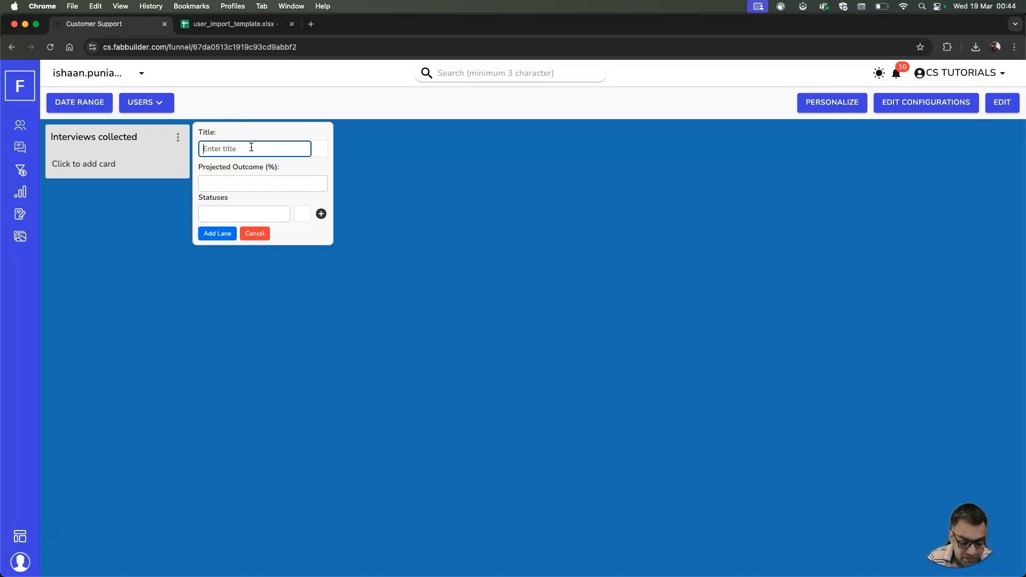
pyautogui.write('Pa')
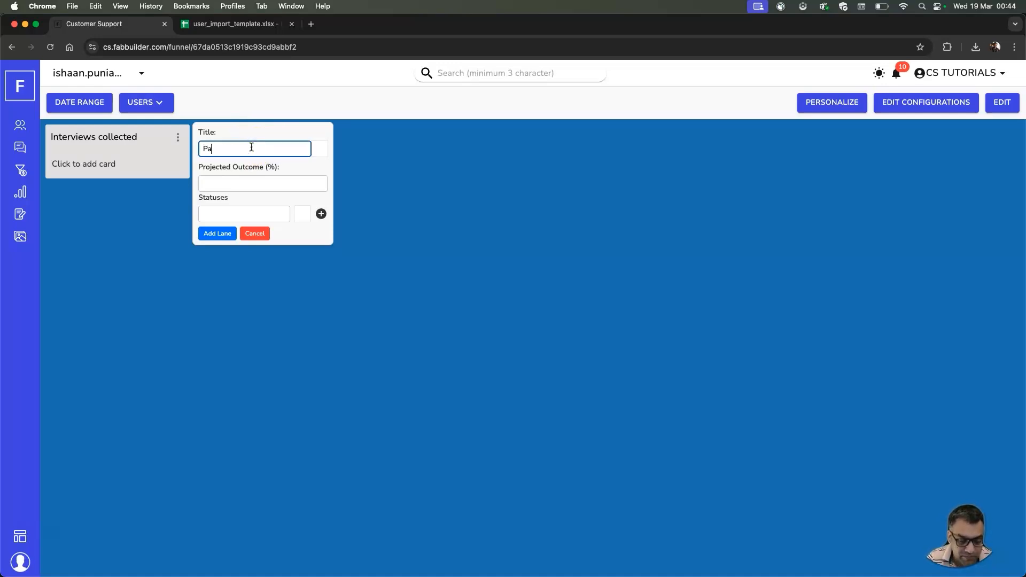
pyautogui.write('ssed')
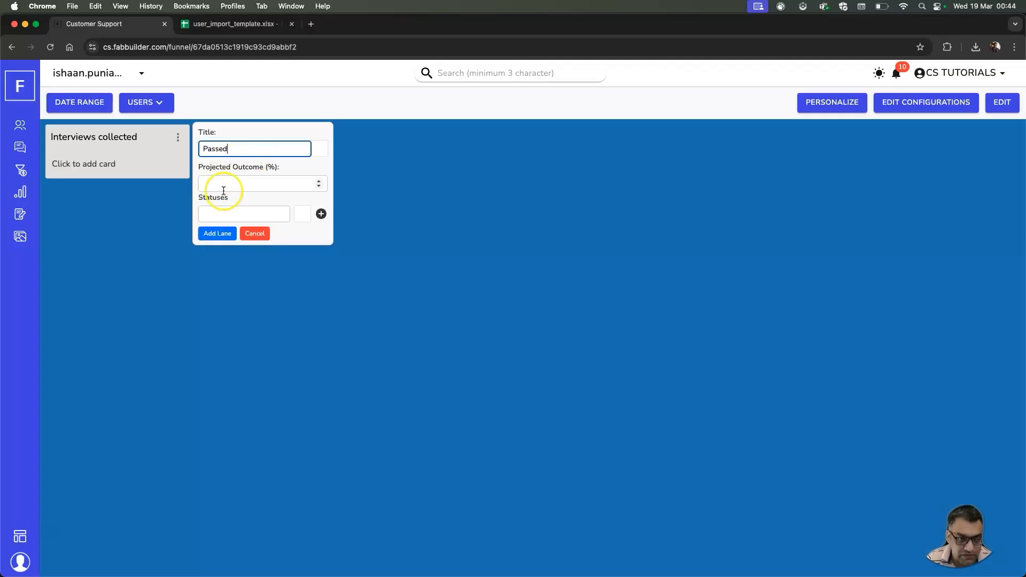
pyautogui.click(224, 185)
pyautogui.write('50')
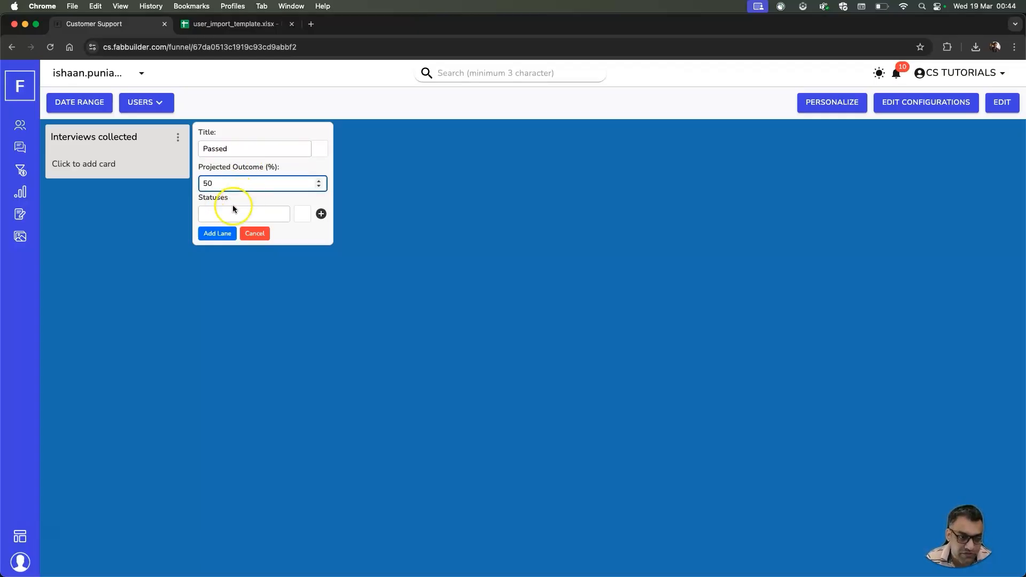
# Add a red "Rejected By Admin" status to the Passed lane
pyautogui.click(231, 211)
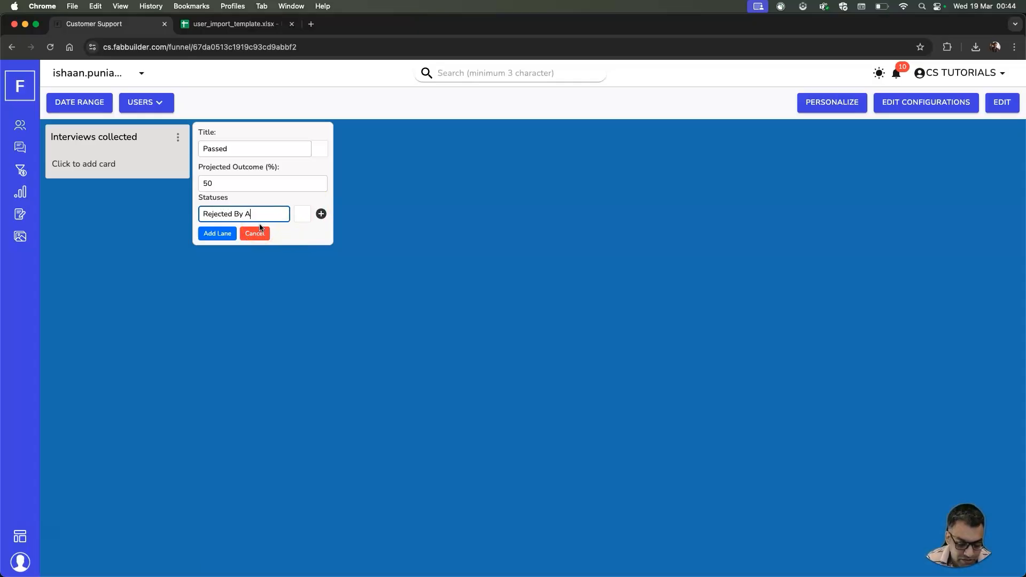
pyautogui.click(303, 213)
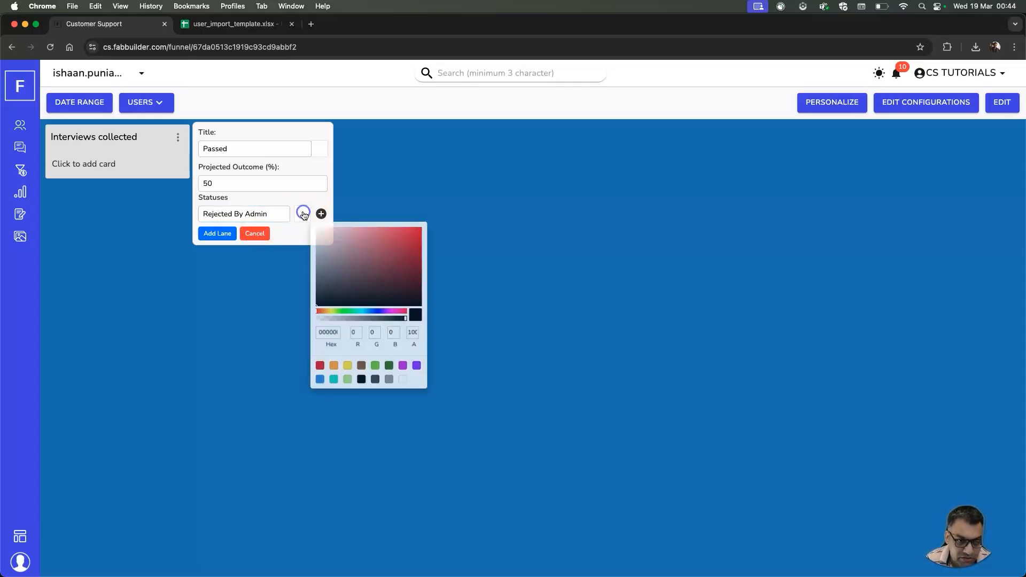
pyautogui.click(416, 246)
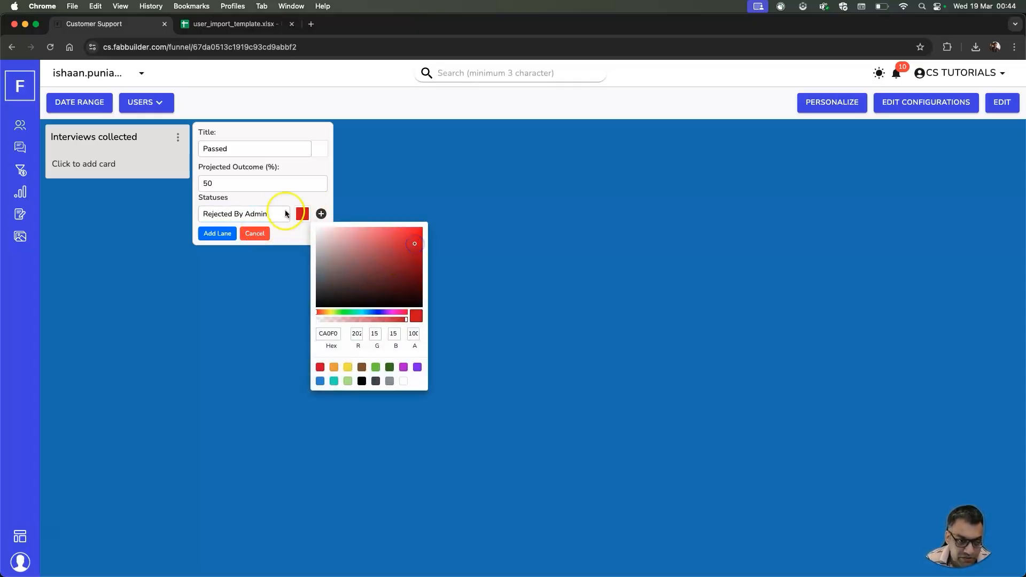
pyautogui.click(320, 213)
# Add a blue "Passed By Admin" status to the Passed lane and create the lane
pyautogui.click(228, 220)
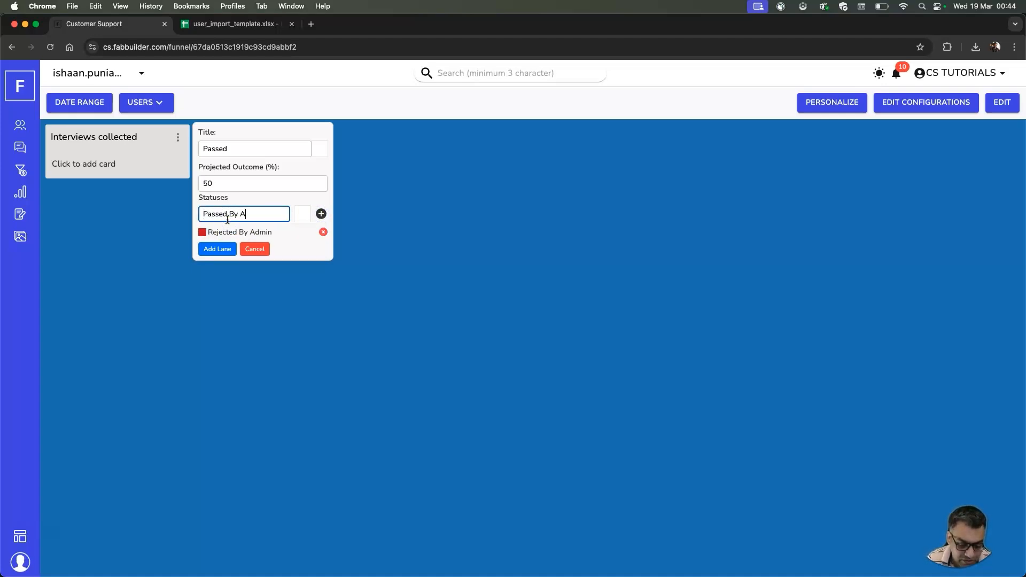
pyautogui.click(301, 214)
pyautogui.click(375, 313)
pyautogui.click(403, 260)
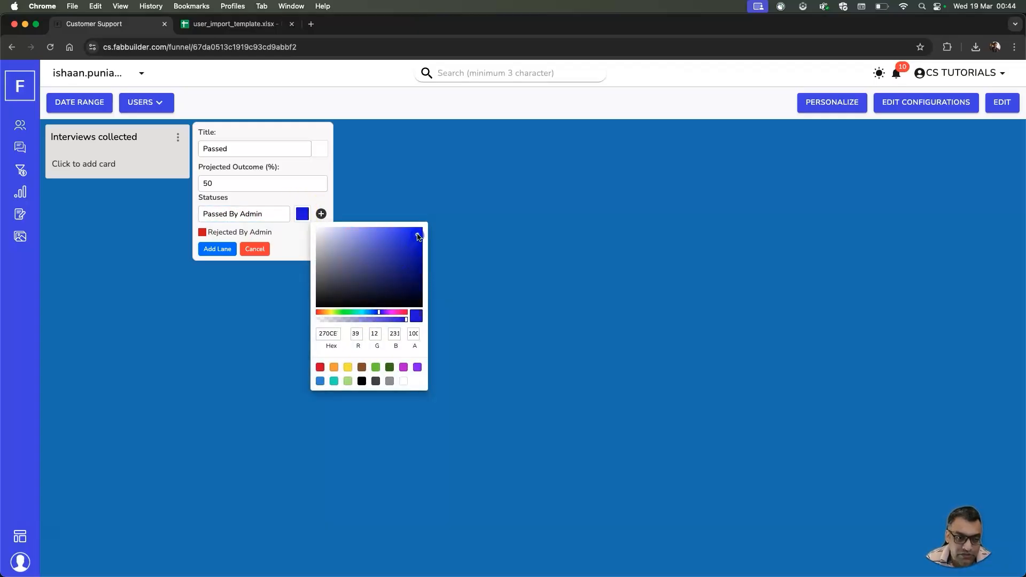
pyautogui.click(165, 179)
pyautogui.click(220, 249)
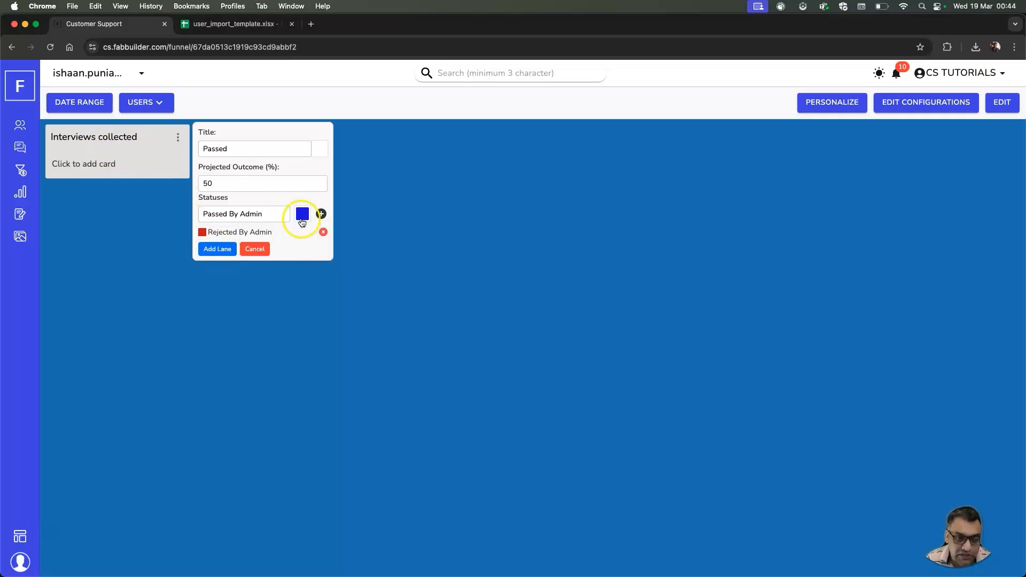
pyautogui.click(320, 214)
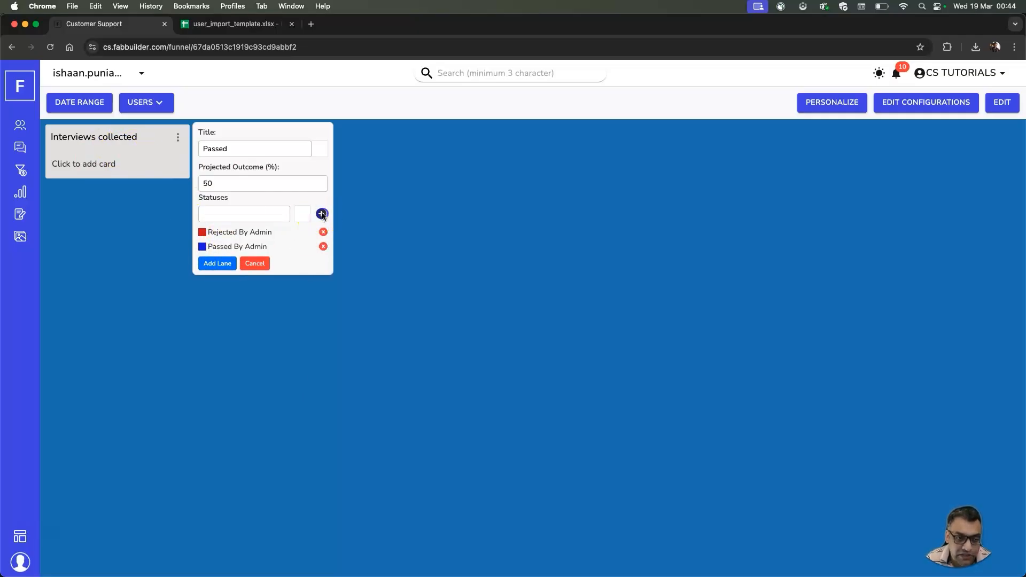
pyautogui.click(218, 264)
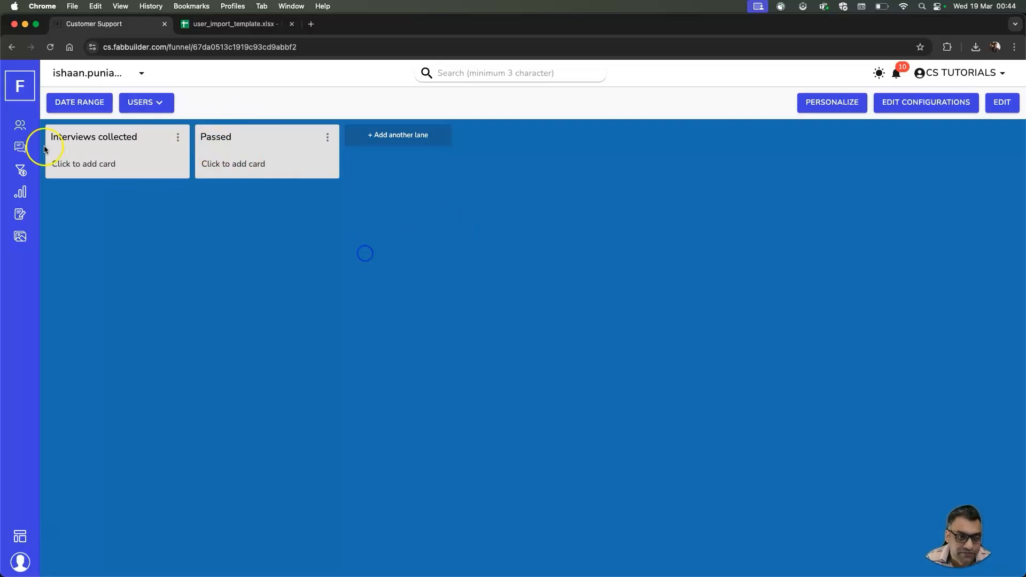
# Open the Applicable Leads list of the "Name With M" funnel from the messages dashboard
pyautogui.click(21, 170)
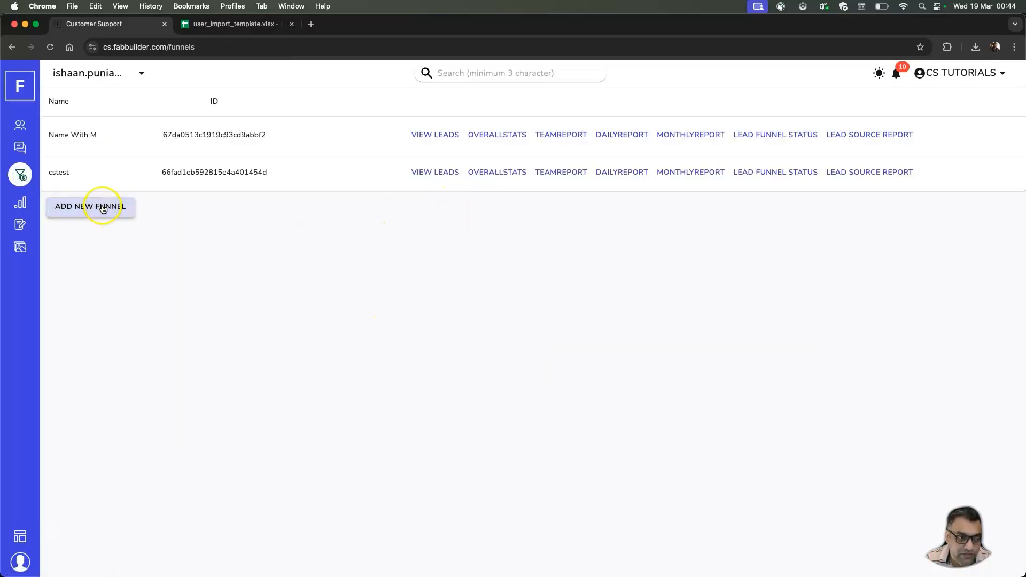
pyautogui.click(20, 148)
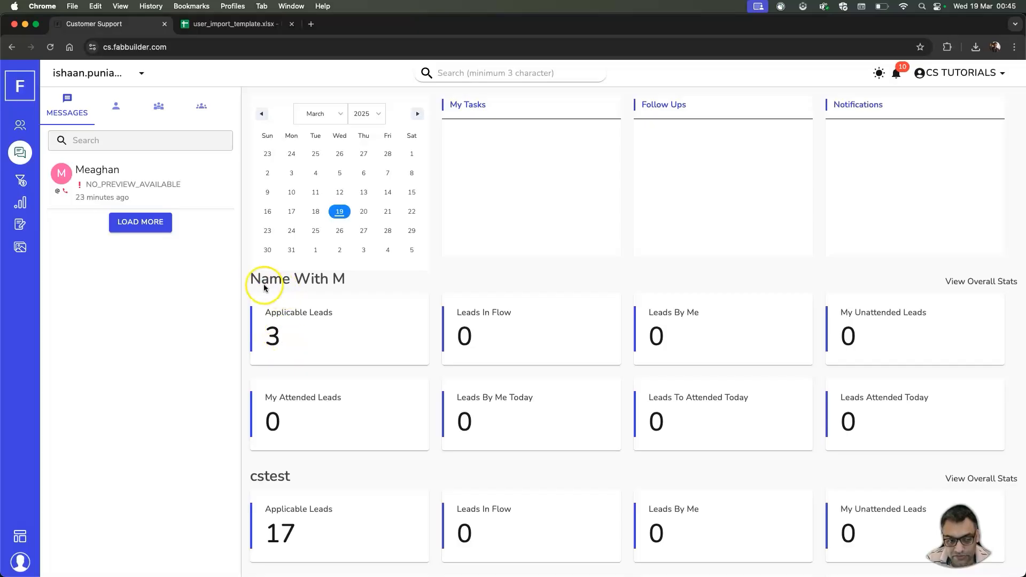
pyautogui.moveTo(261, 279); pyautogui.dragTo(374, 279)
pyautogui.click(300, 329)
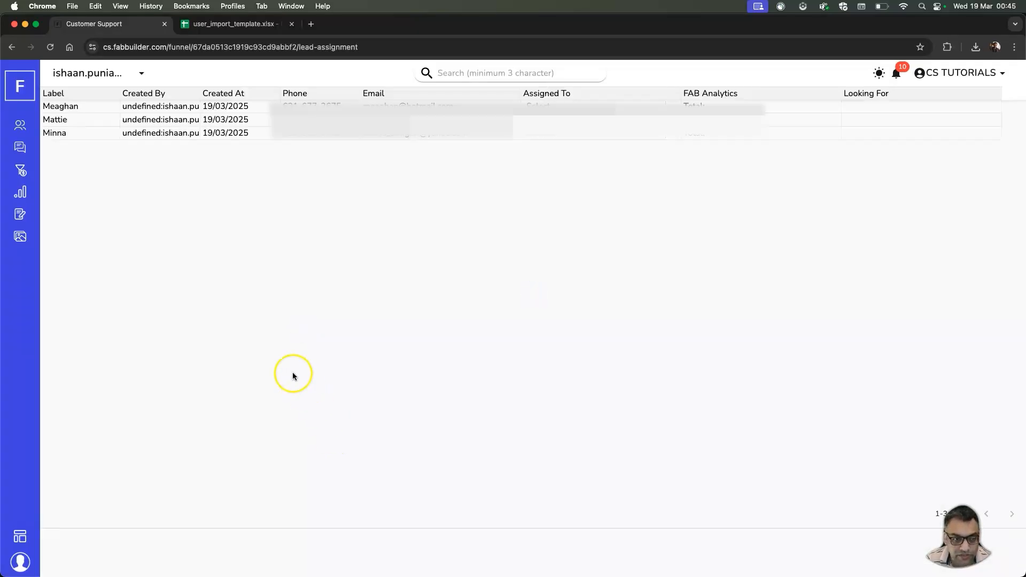
# Assign each of the three applicable leads to a team member
pyautogui.click(673, 104)
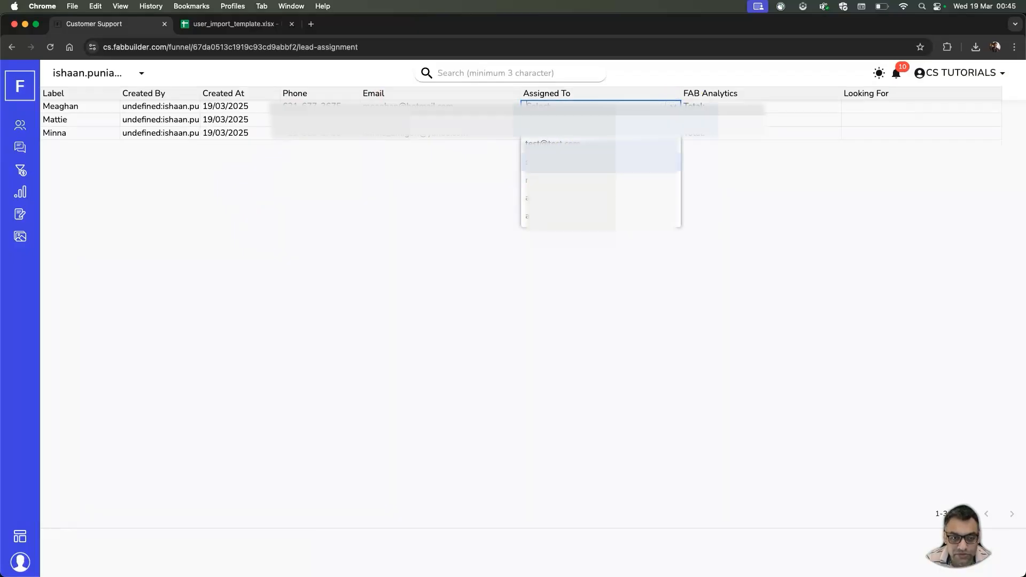
pyautogui.click(601, 162)
pyautogui.click(673, 119)
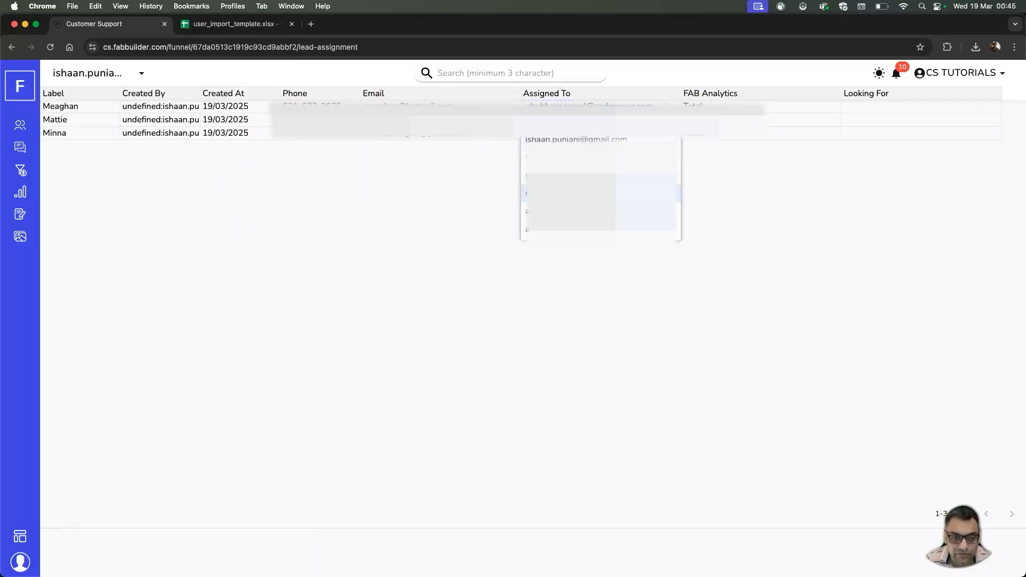
pyautogui.click(672, 135)
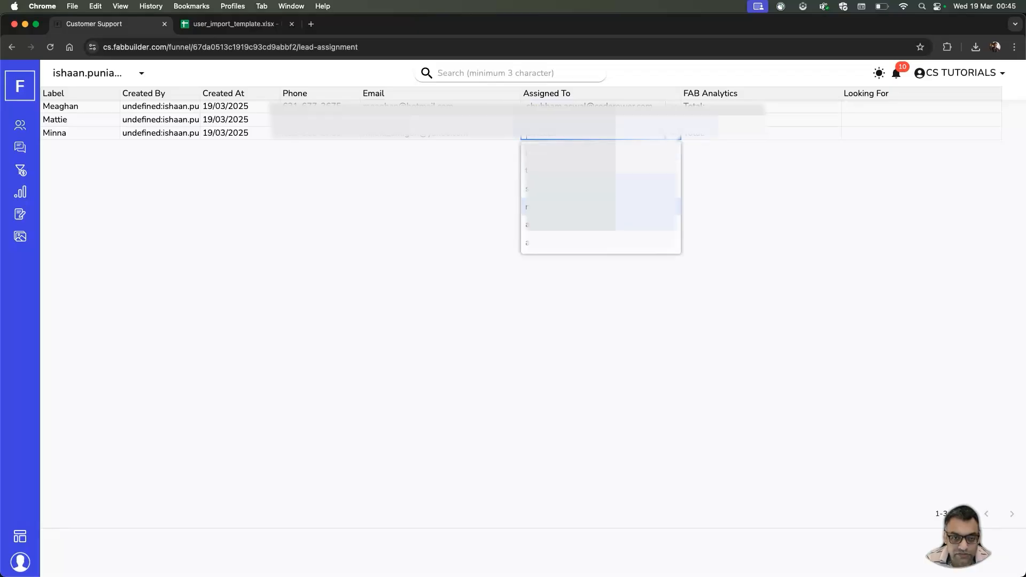
pyautogui.click(604, 224)
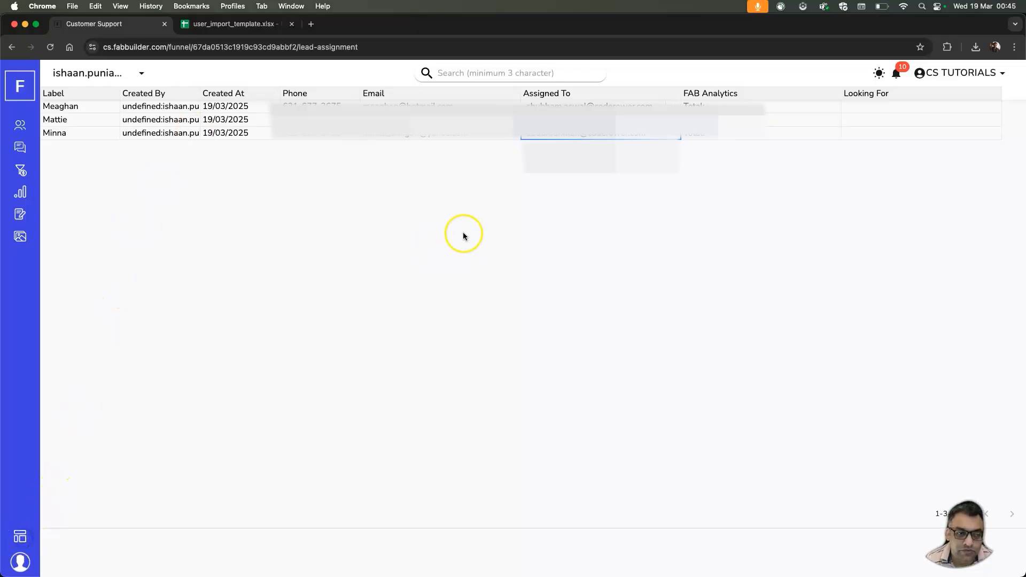
# Open the Leads In Flow of the "Name With M" funnel and set the first two leads' stage to Passed
pyautogui.click(18, 151)
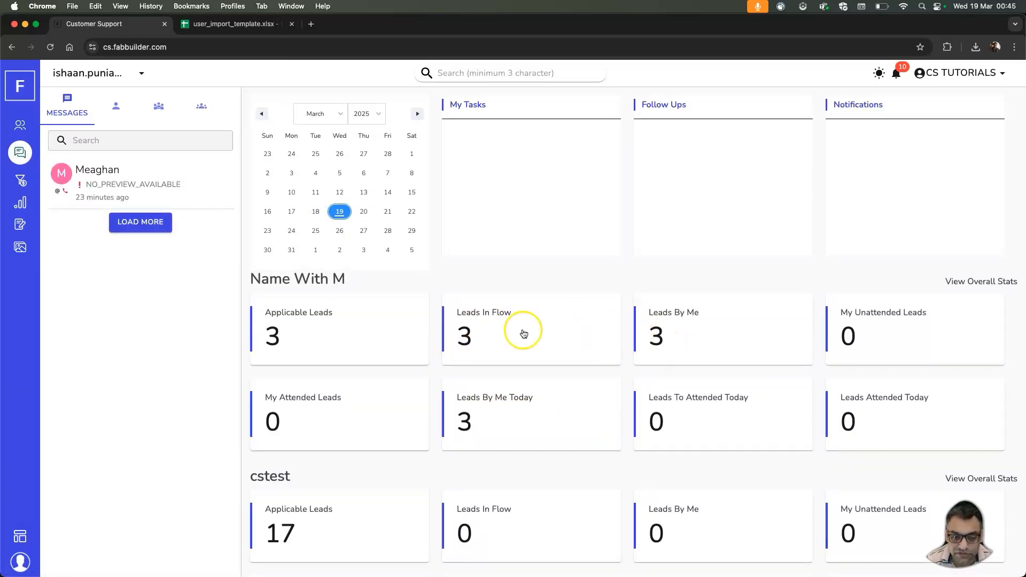
pyautogui.click(464, 340)
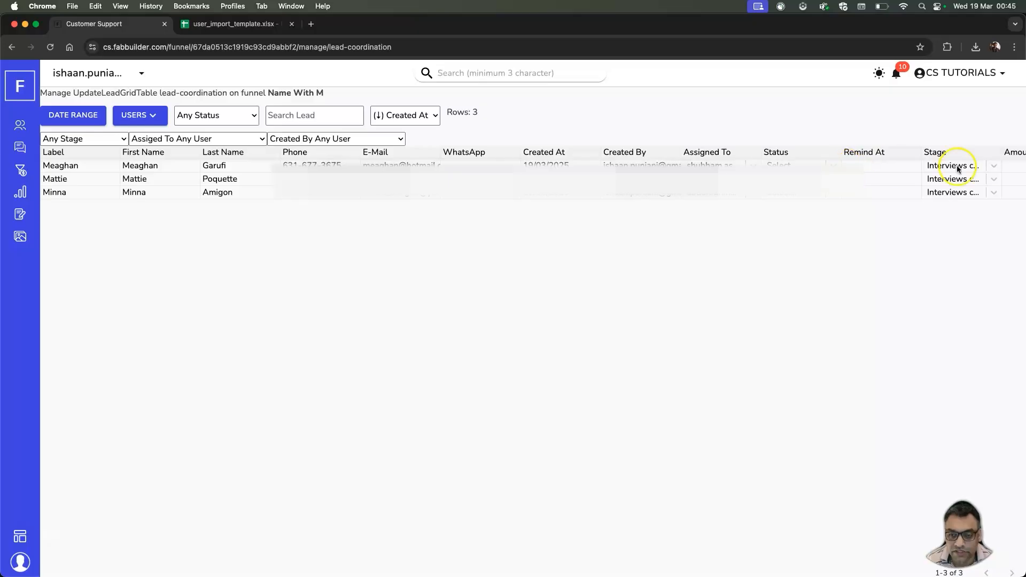
pyautogui.click(989, 166)
pyautogui.click(941, 203)
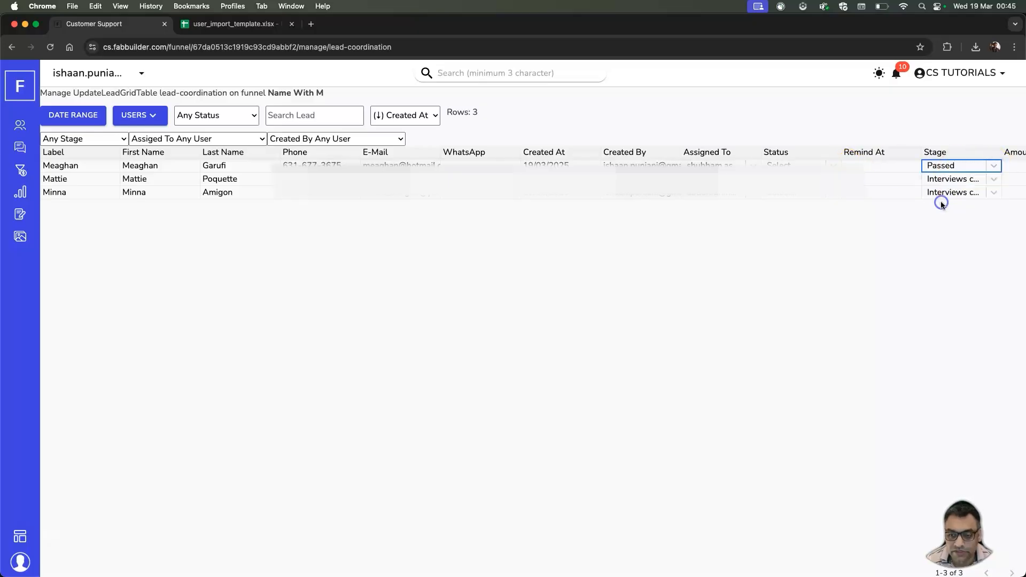
pyautogui.click(993, 179)
pyautogui.click(941, 217)
# Set the first lead's status to Rejected By Admin and the second lead's status to Passed By Admin
pyautogui.click(832, 165)
pyautogui.click(832, 166)
pyautogui.click(832, 165)
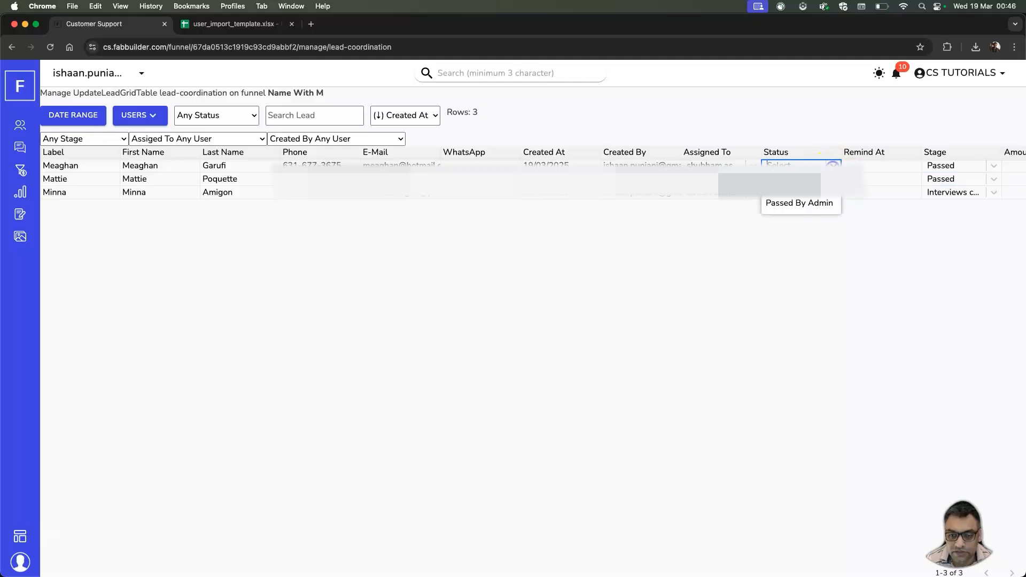
pyautogui.click(800, 185)
pyautogui.click(867, 178)
pyautogui.doubleClick(817, 179)
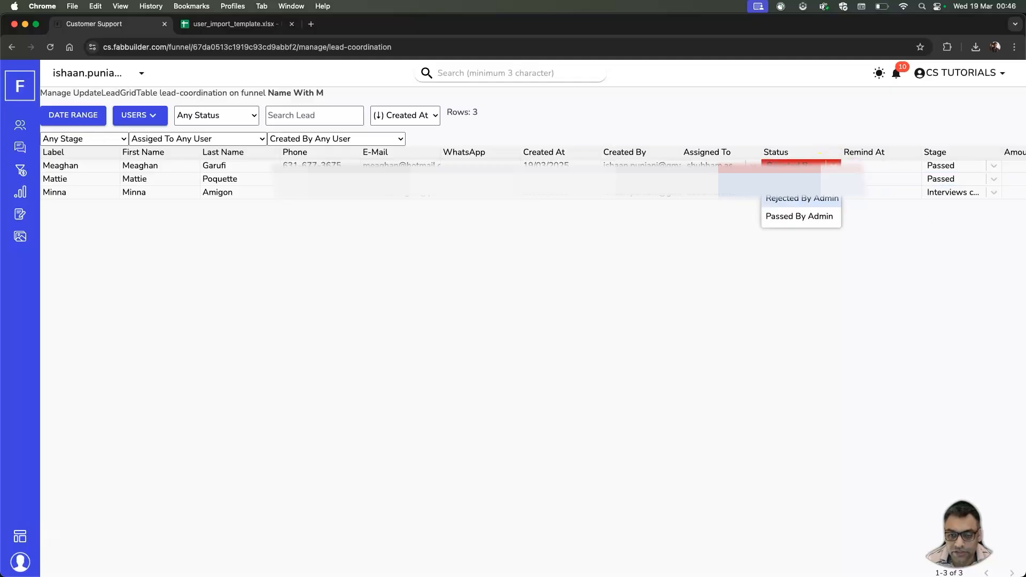
pyautogui.click(795, 217)
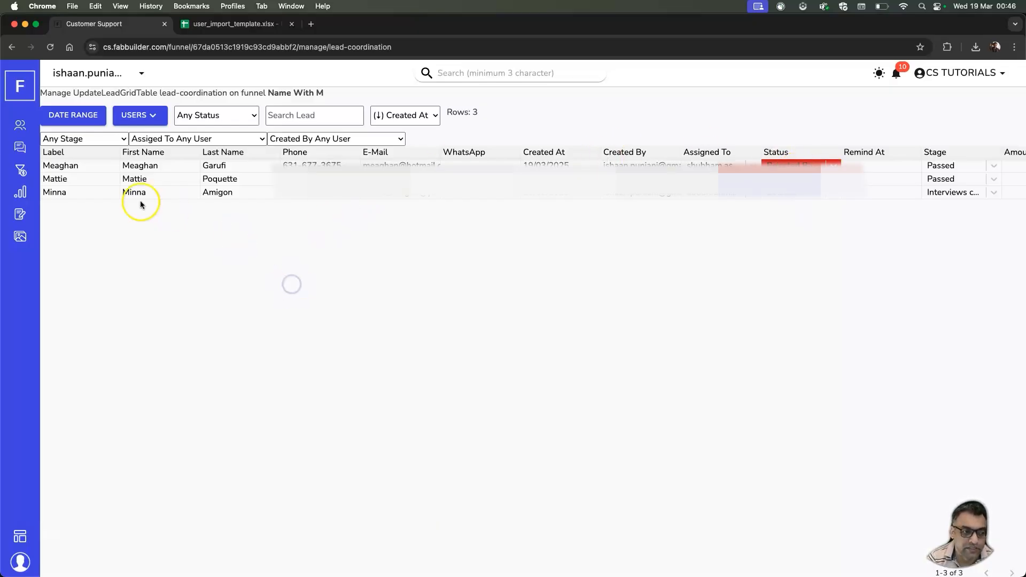
# Examine the "Name With M" funnel's overall stats, including the status breakdown and leads of the Interviews collected and Passed stages
pyautogui.click(24, 175)
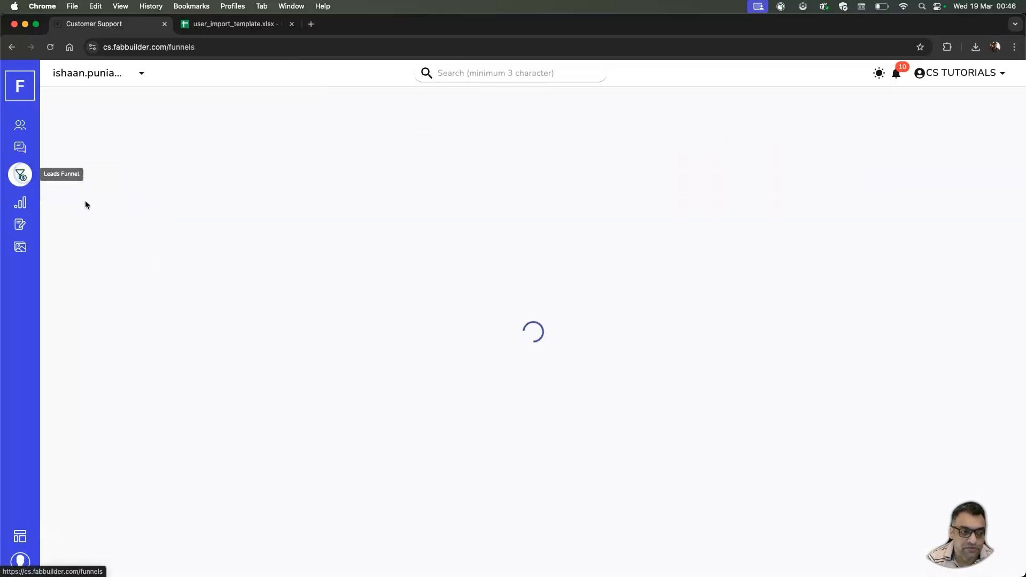
pyautogui.click(518, 133)
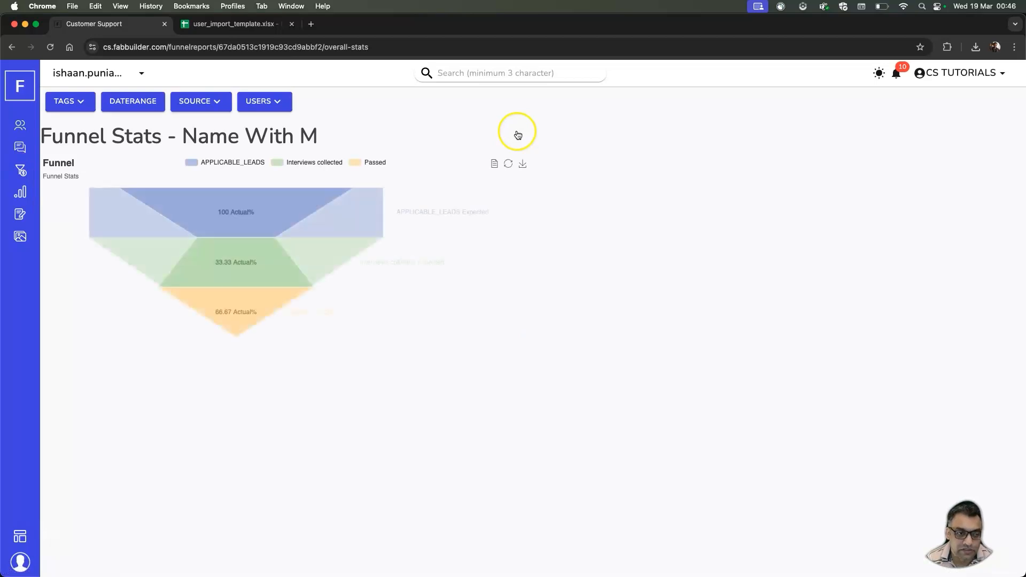
pyautogui.moveTo(348, 218)
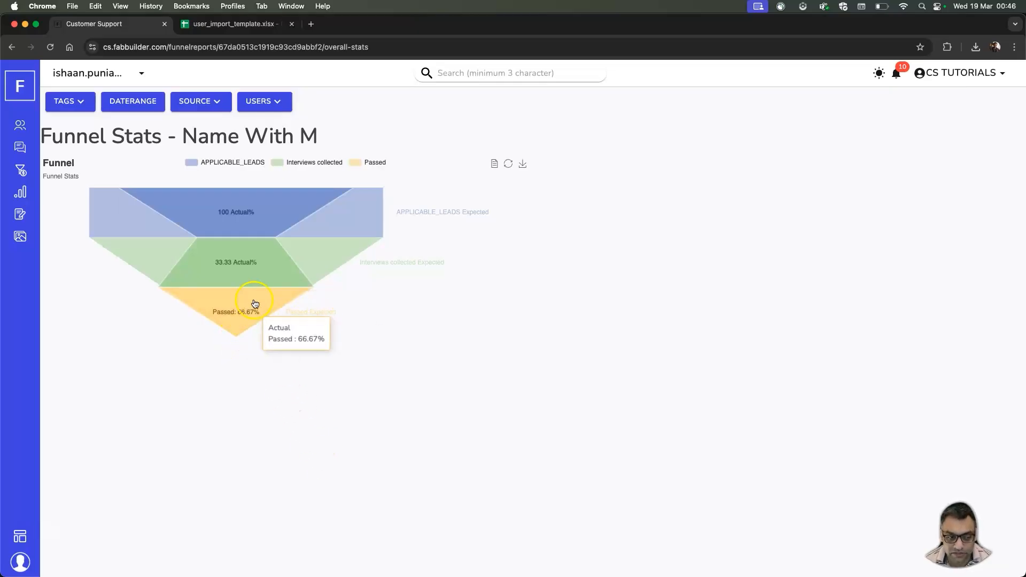
pyautogui.click(275, 264)
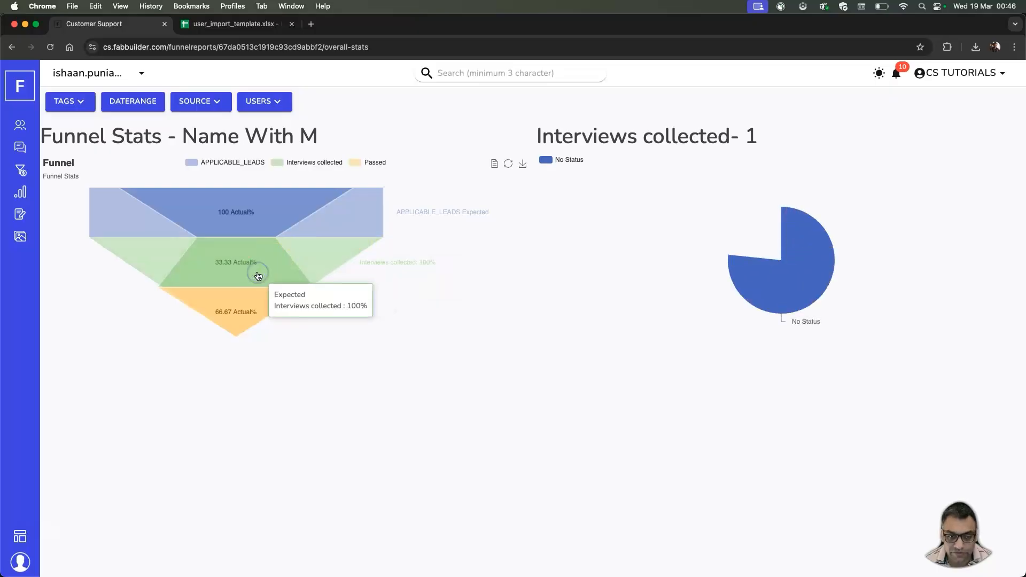
pyautogui.click(781, 280)
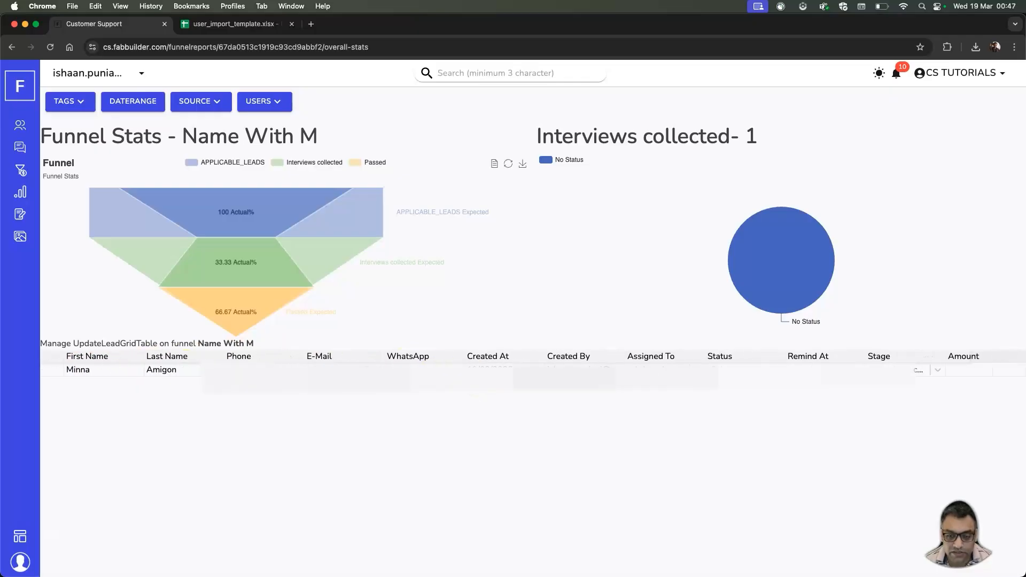
pyautogui.click(247, 300)
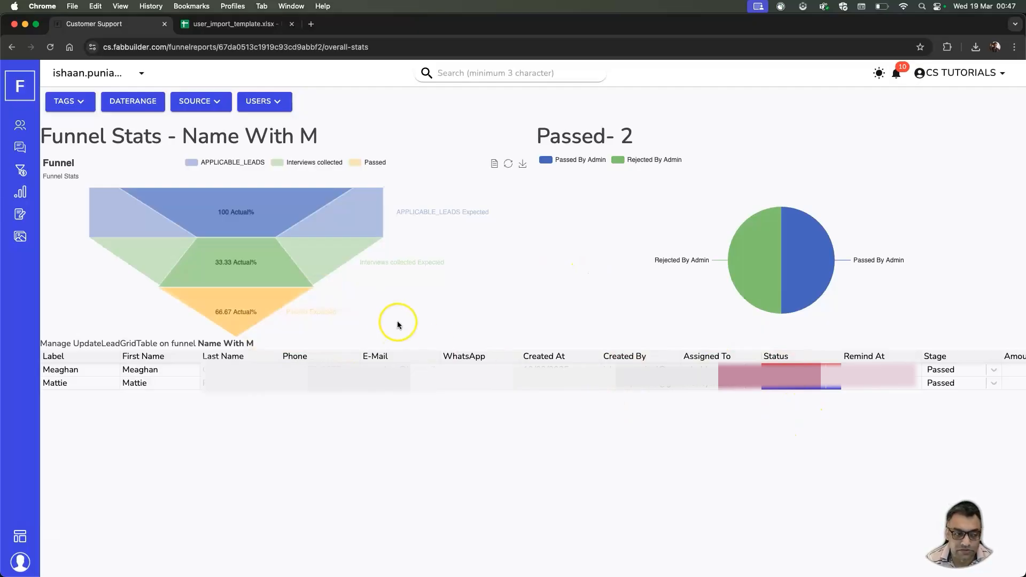
pyautogui.click(21, 172)
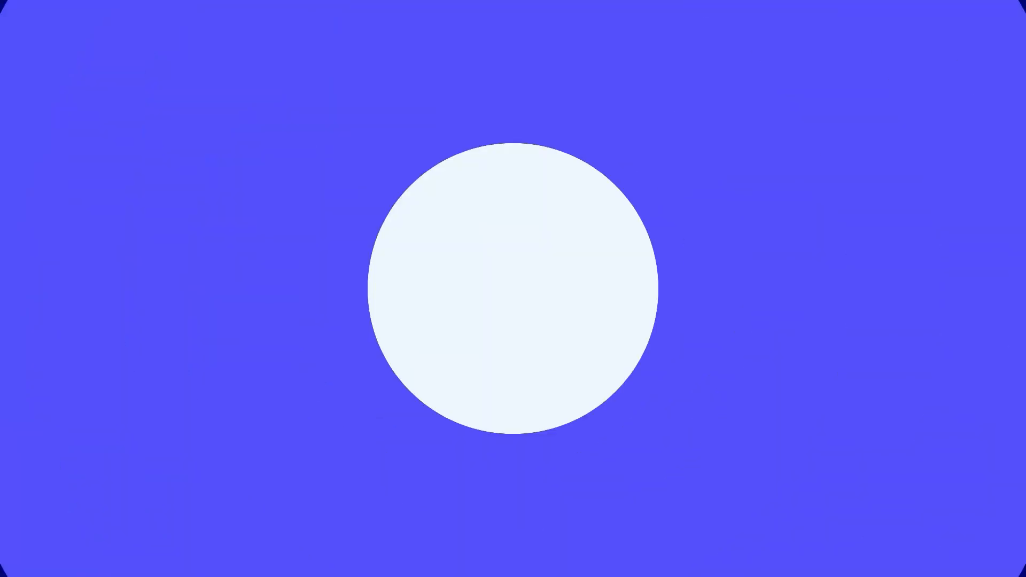